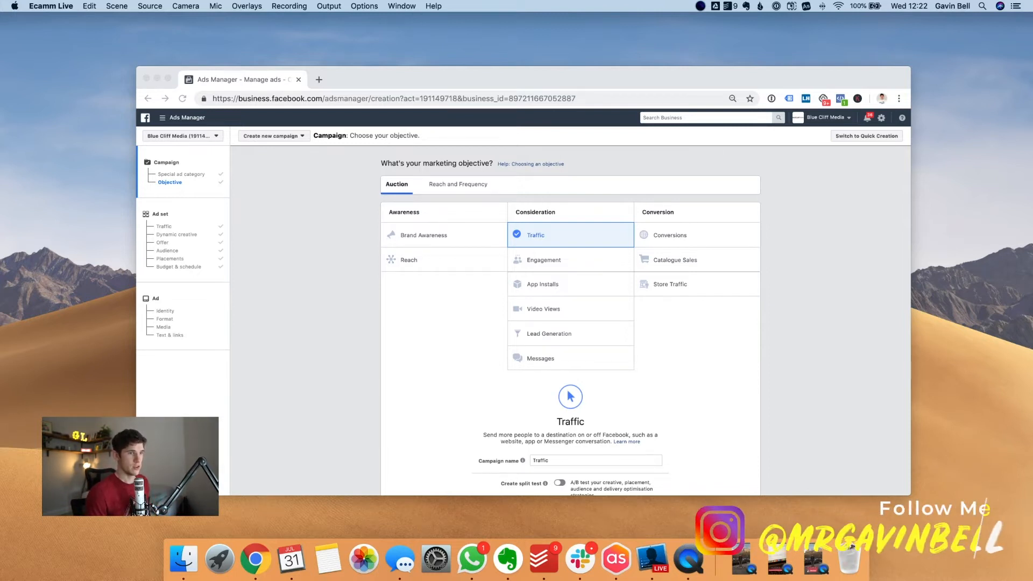
# Step: Name the Traffic campaign "FP - Instagram Story Ads - Follow Campaign"
pyautogui.click(853, 307)
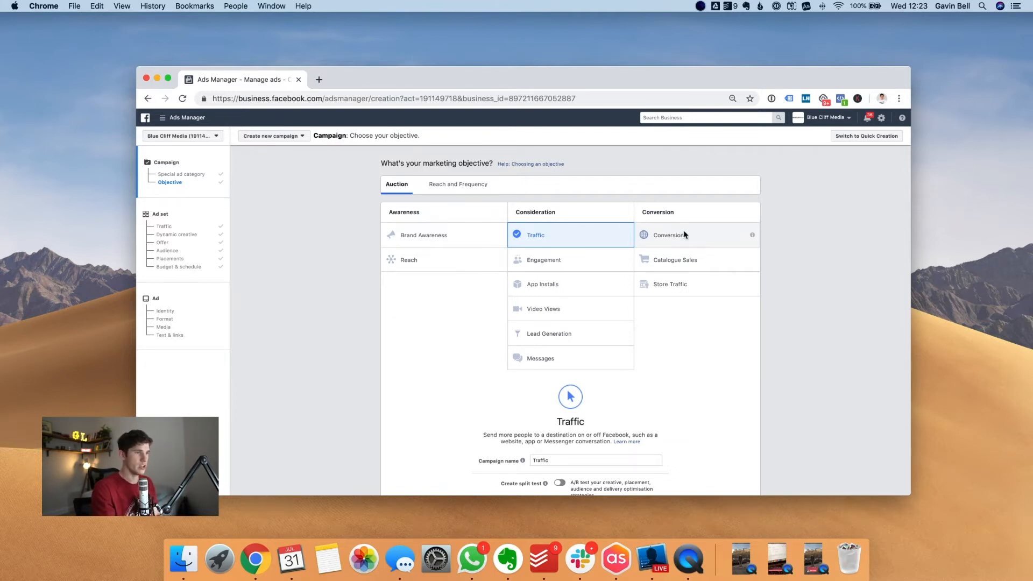
pyautogui.scroll(-2, 696, 369)
pyautogui.doubleClick(567, 424)
pyautogui.write('FF')
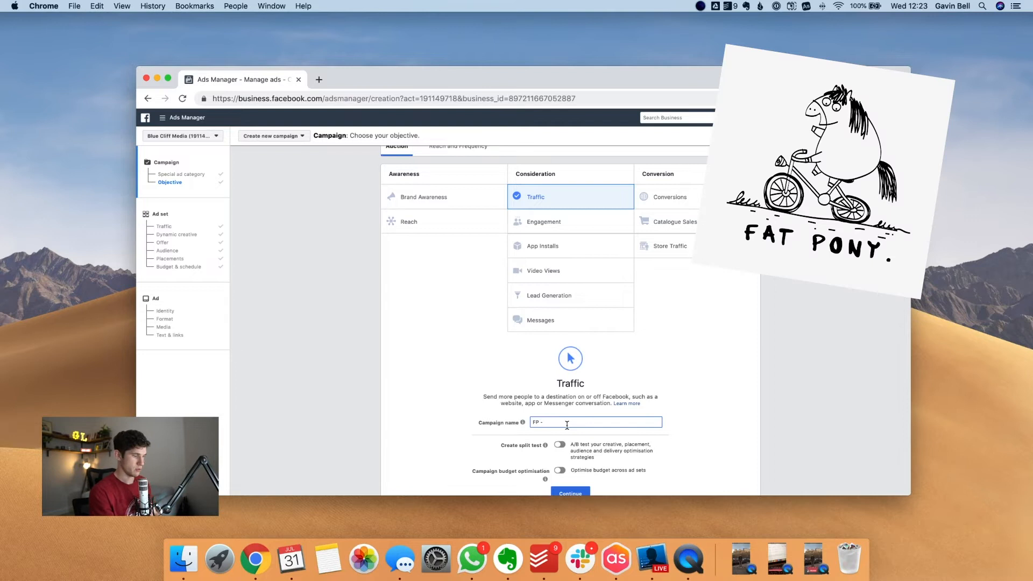
pyautogui.write(' - Instag')
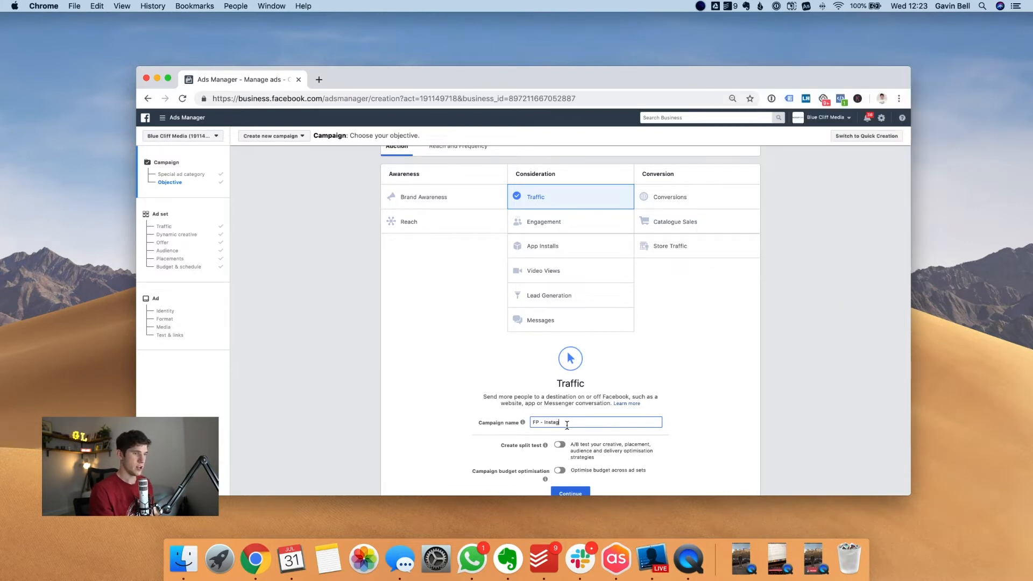
pyautogui.write('ram Story Ads - Follow Campaign')
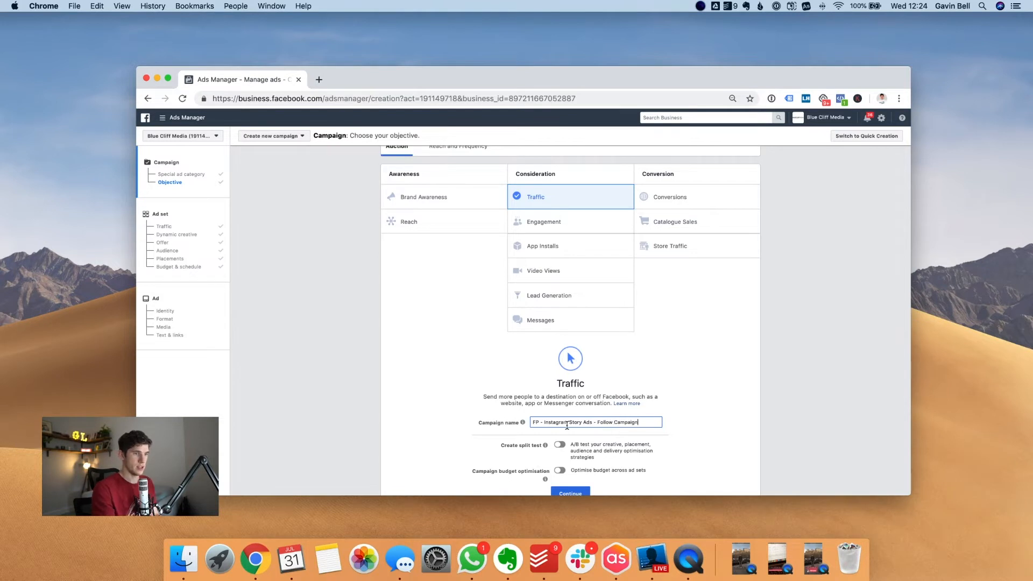
pyautogui.click(748, 364)
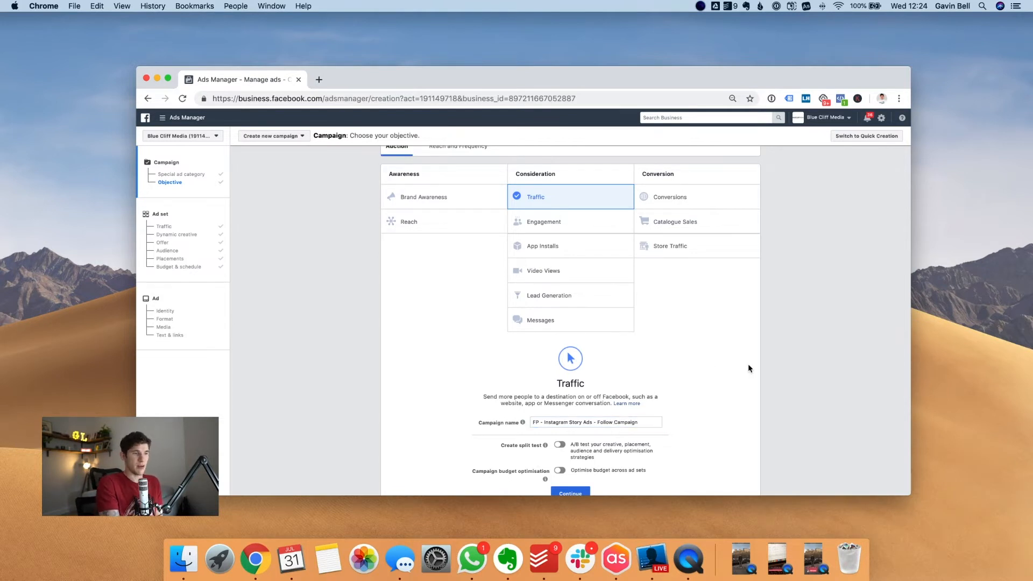
# Step: Leave split testing and campaign budget optimisation off and continue to the ad set settings
pyautogui.scroll(1, 748, 364)
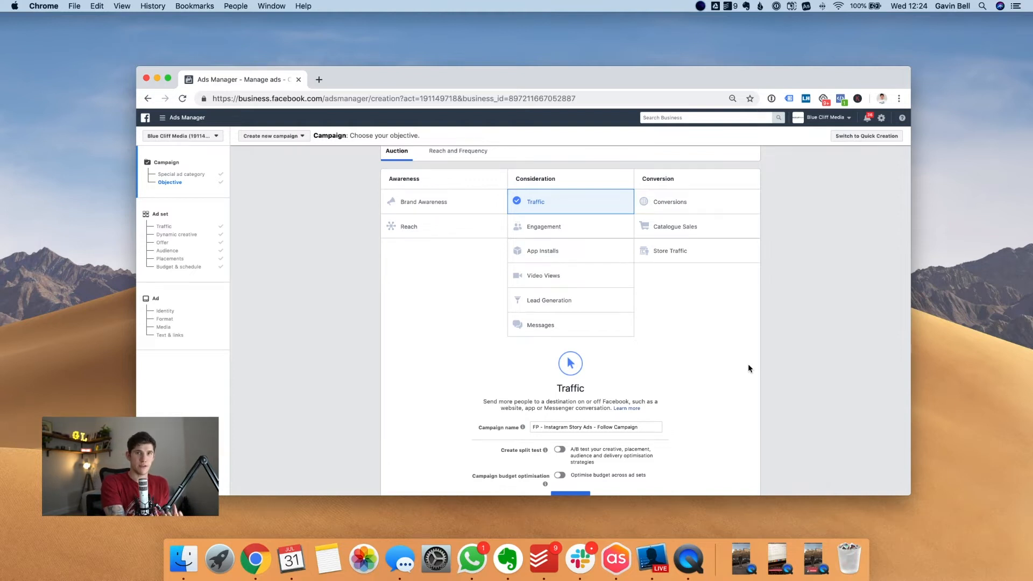
pyautogui.scroll(-1, 748, 364)
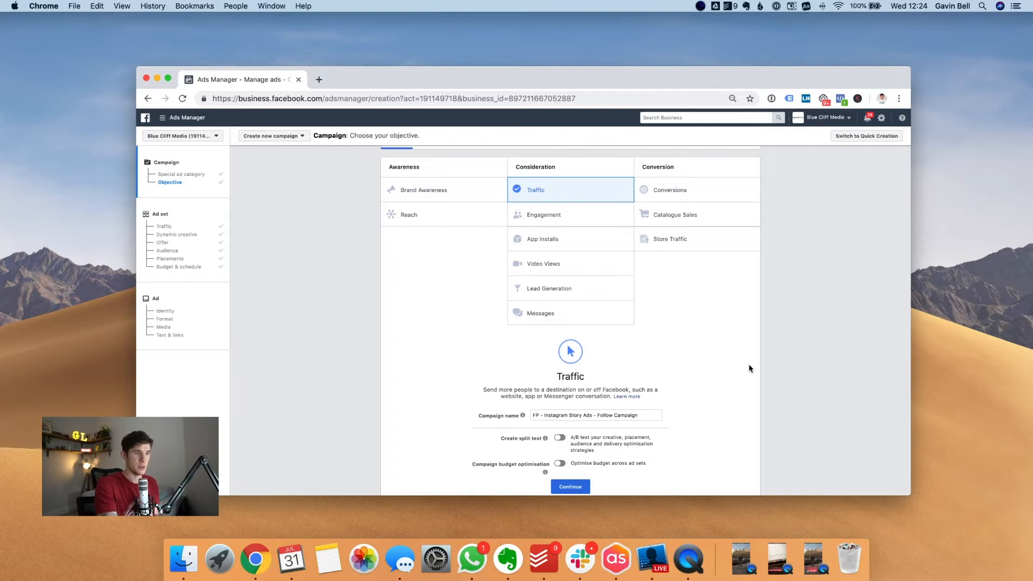
pyautogui.scroll(-1, 749, 367)
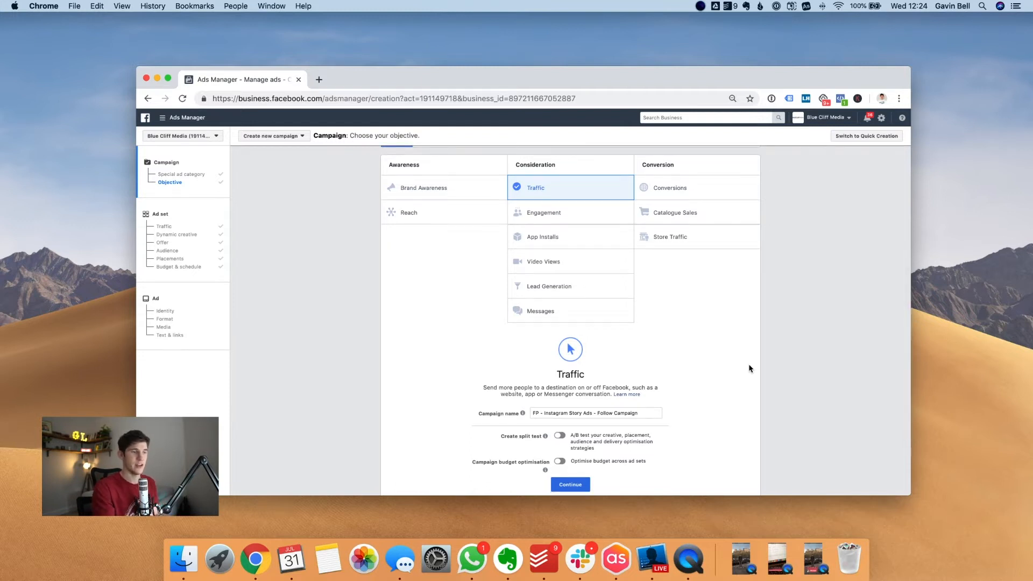
pyautogui.scroll(-1, 748, 369)
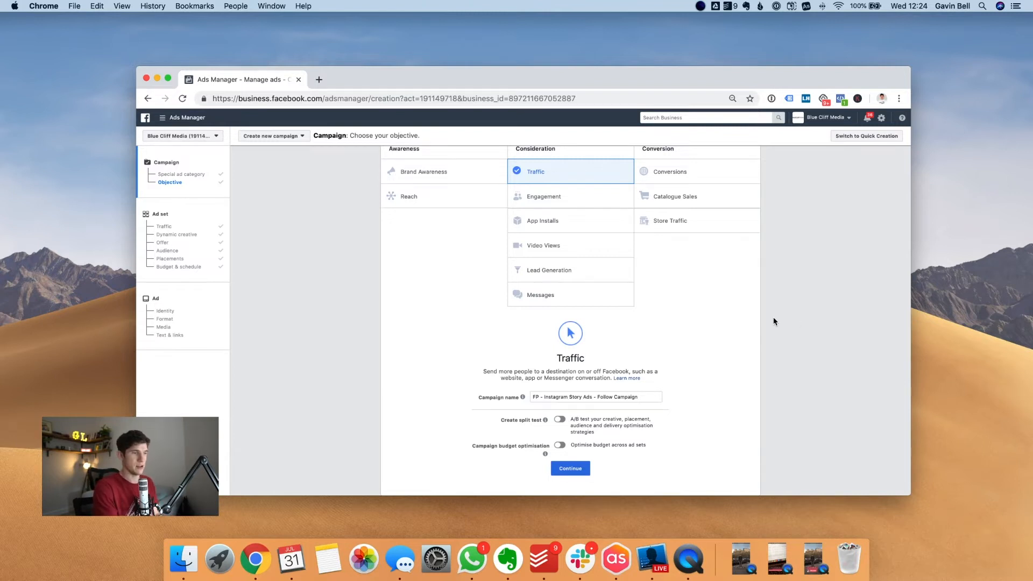
pyautogui.click(583, 468)
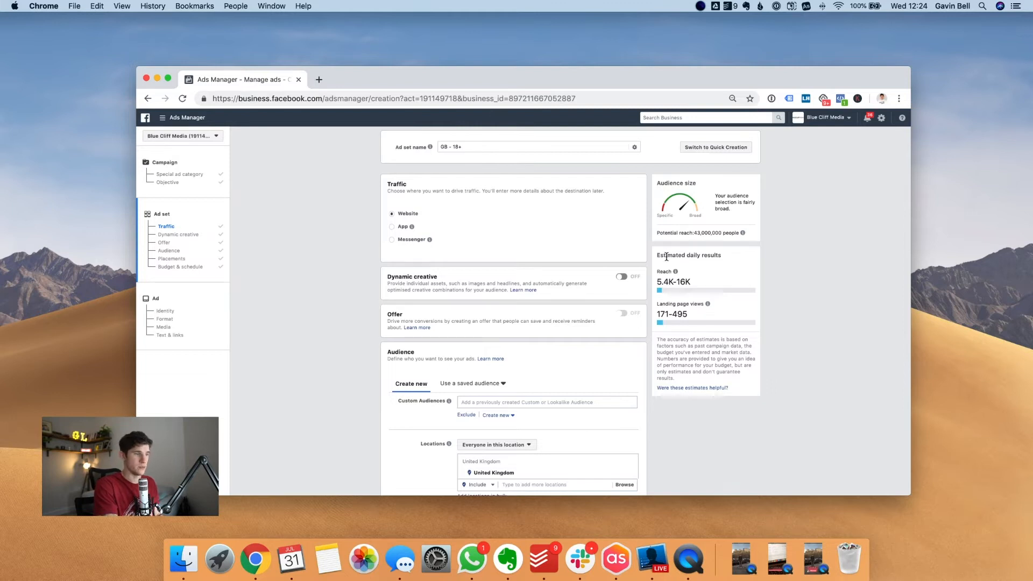
# Step: Replace the audience location with the Europe region and limit it to people who live in this location
pyautogui.scroll(-5, 830, 355)
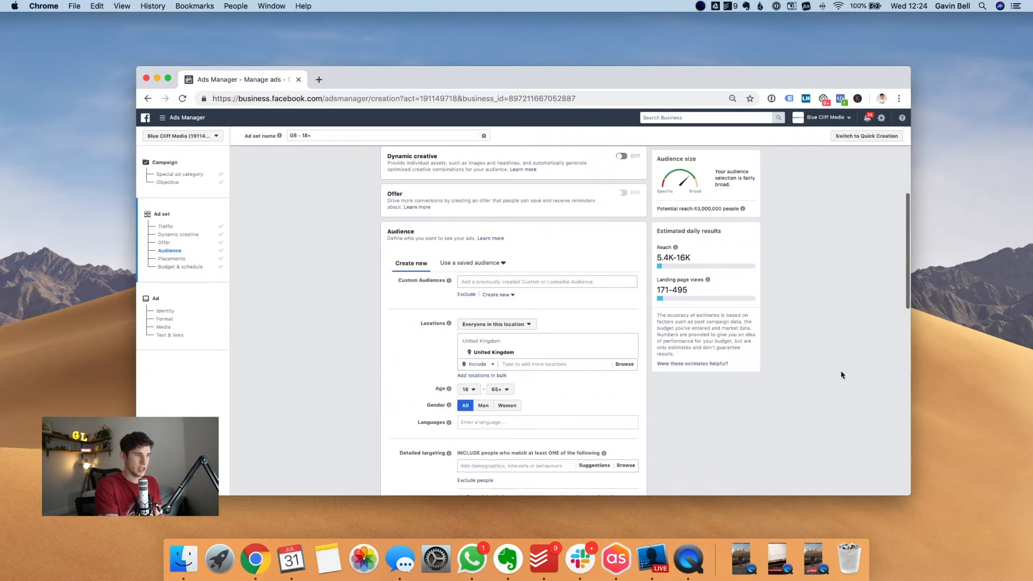
pyautogui.click(553, 364)
pyautogui.write('e')
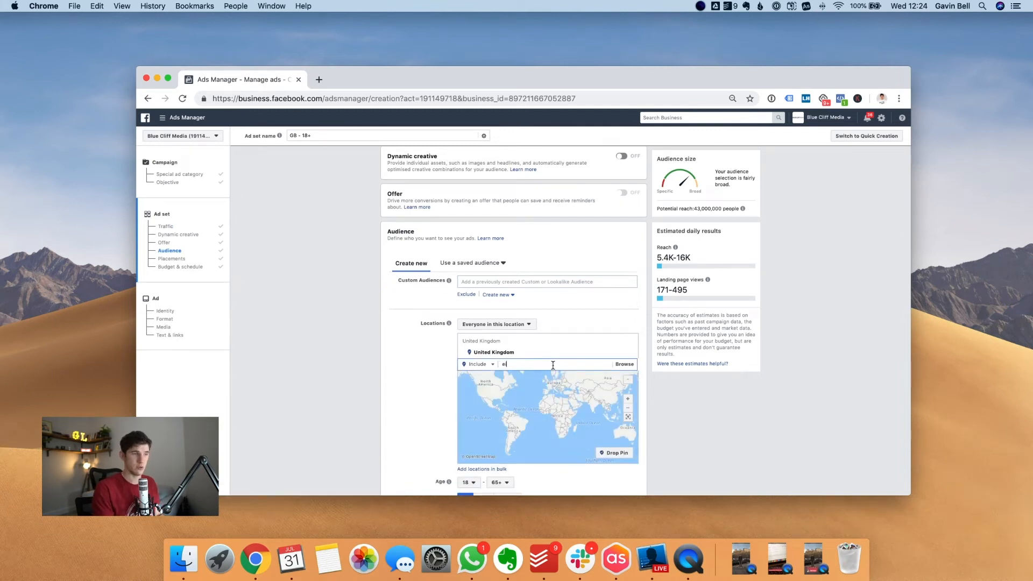
pyautogui.write('urope')
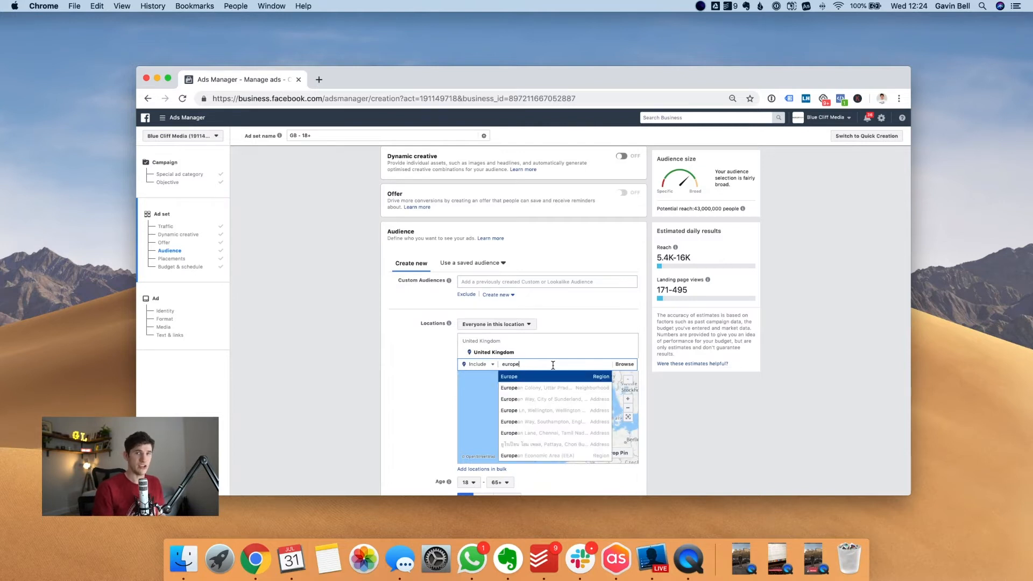
pyautogui.press('Return')
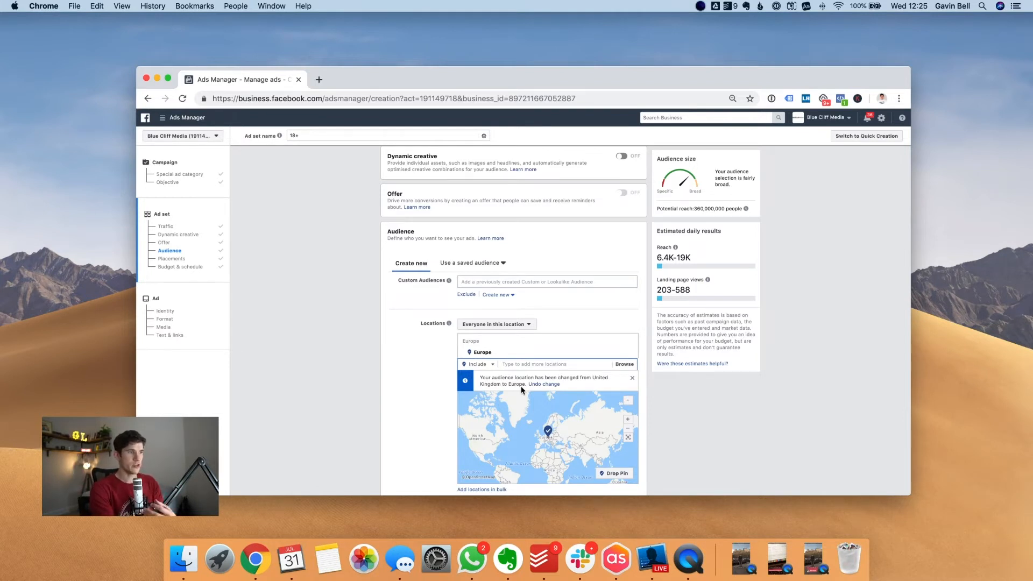
pyautogui.click(509, 324)
pyautogui.click(517, 352)
# Step: Restrict the audience languages to English (All)
pyautogui.scroll(-3, 817, 412)
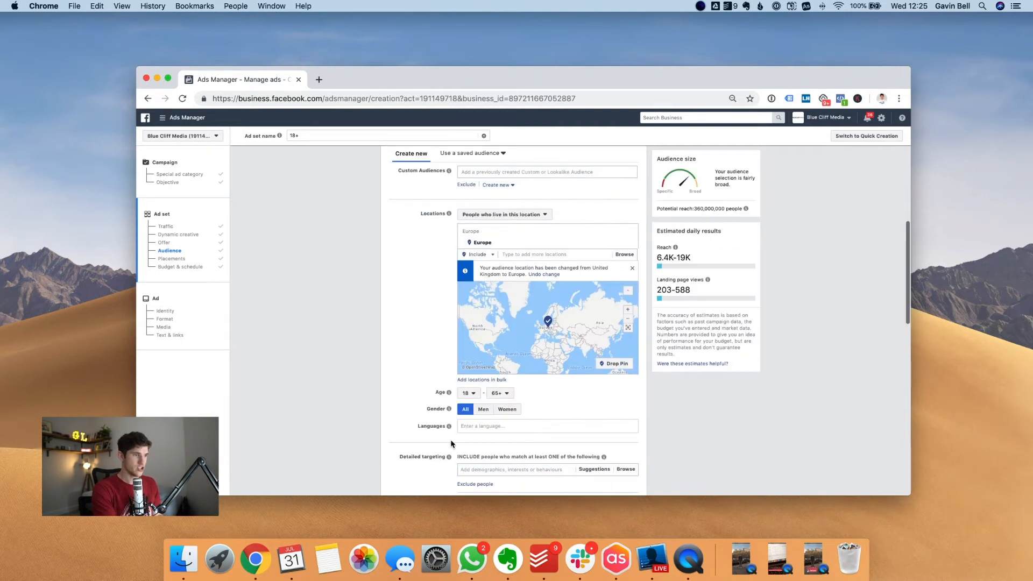
pyautogui.click(531, 427)
pyautogui.write('eng')
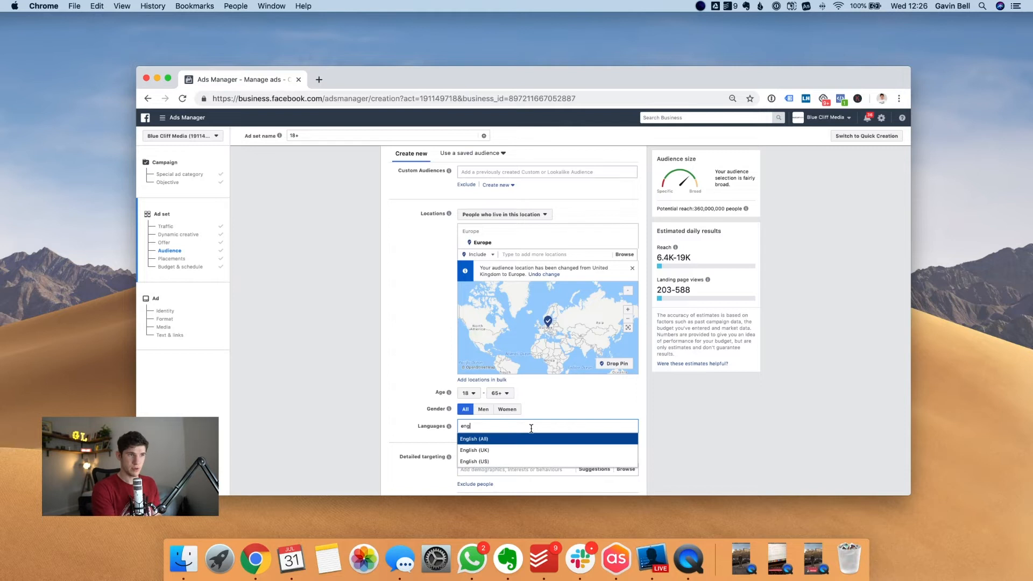
pyautogui.press('Return')
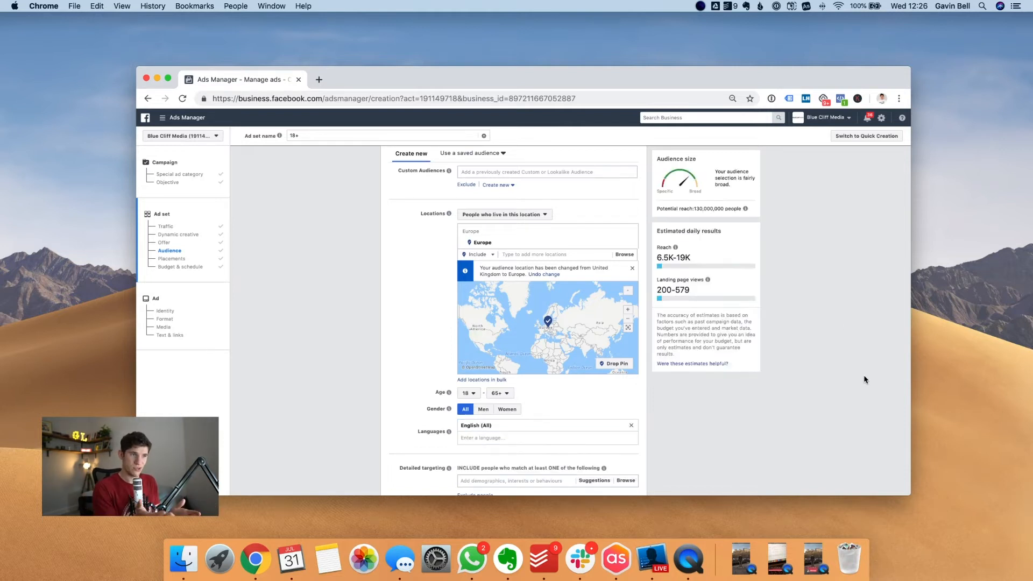
# Step: Set the audience's minimum age to 25 and keep the maximum at 65+
pyautogui.scroll(-3, 865, 380)
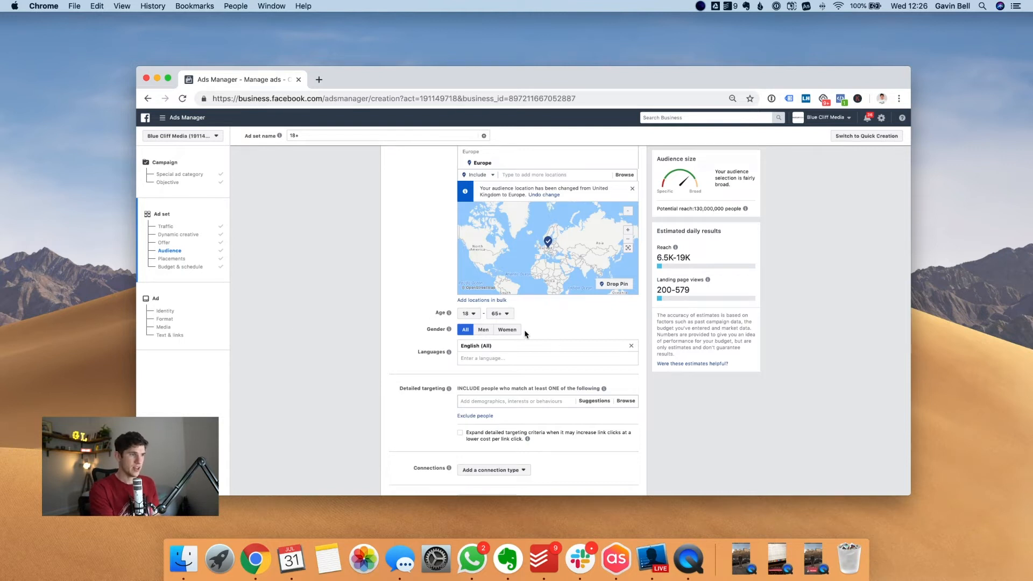
pyautogui.click(473, 317)
pyautogui.scroll(-1, 473, 377)
pyautogui.click(474, 370)
pyautogui.click(508, 315)
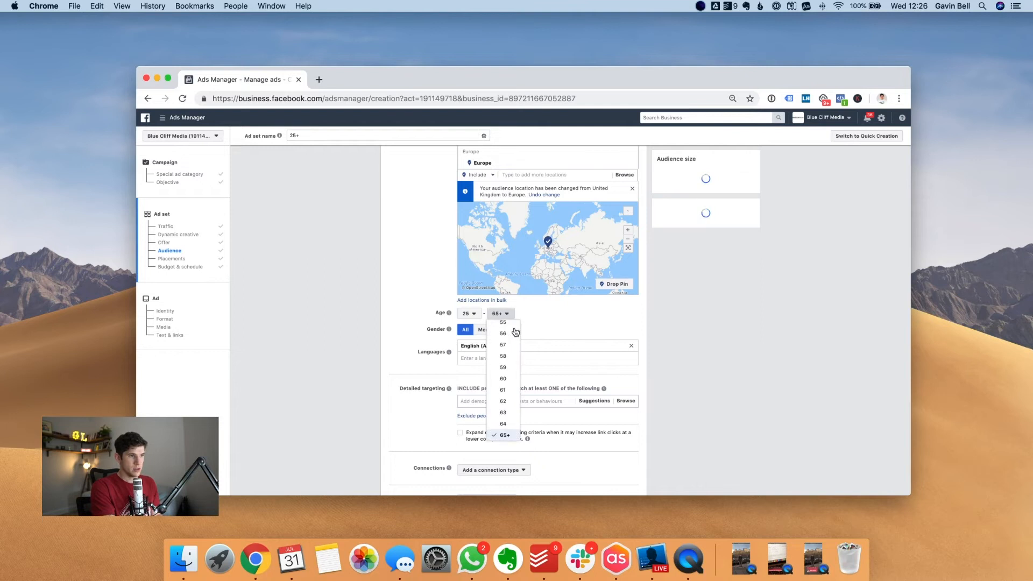
pyautogui.click(726, 382)
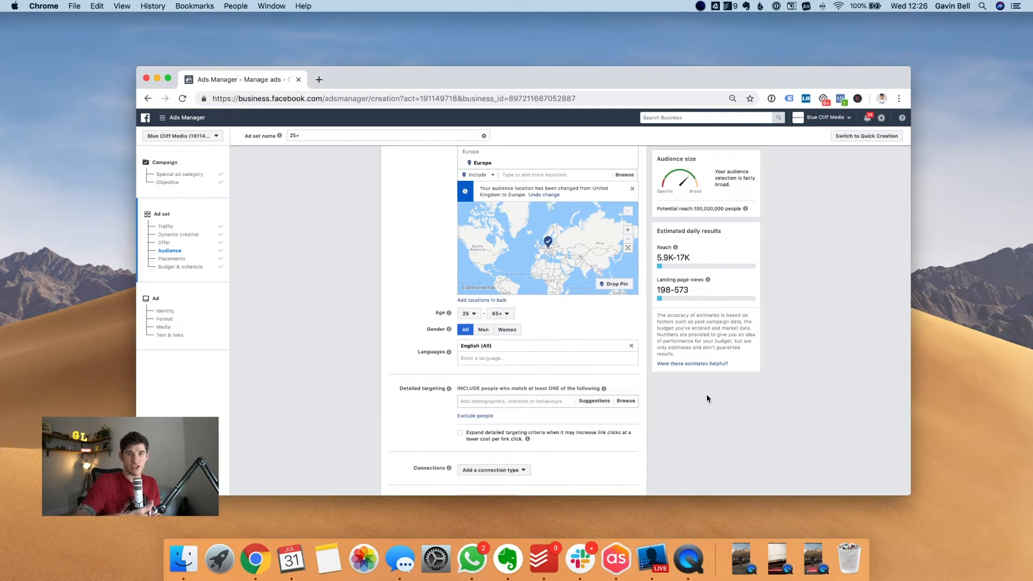
# Step: Add the 1% "25% Biz Content (365 Days)" lookalike audiences for BE, DE and 6 others and for GB, IE, US
pyautogui.scroll(1, 699, 400)
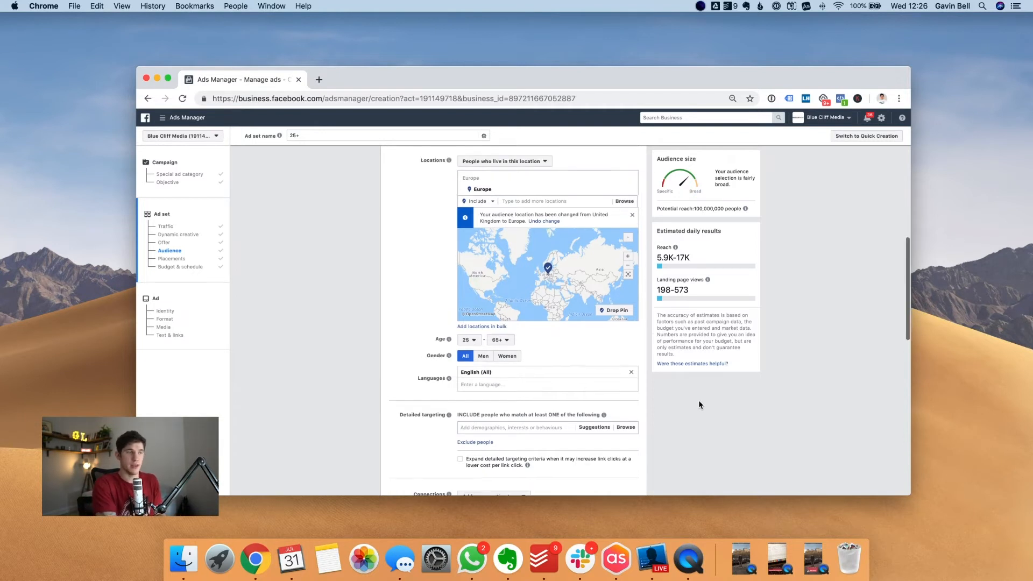
pyautogui.scroll(2, 553, 203)
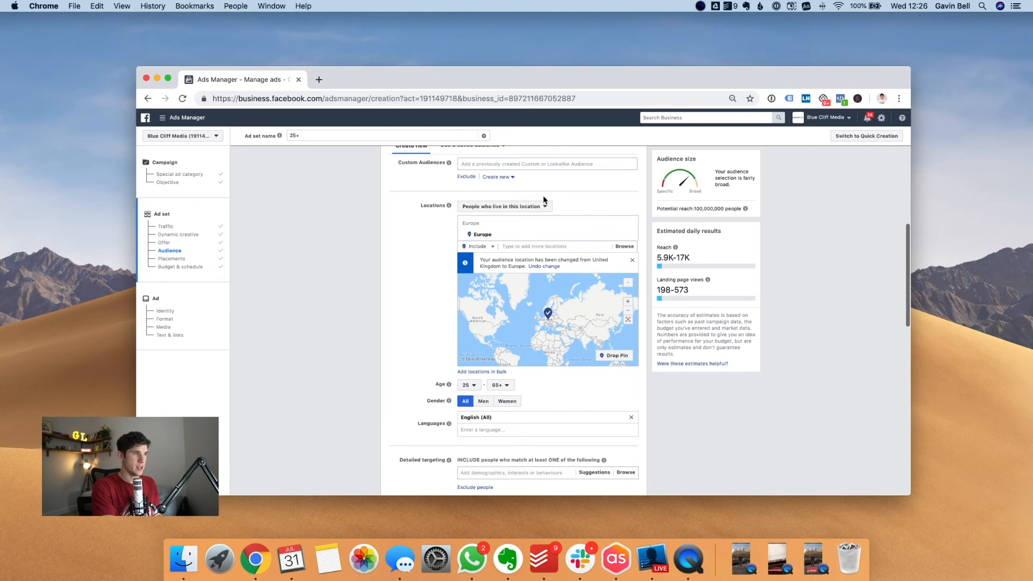
pyautogui.click(491, 164)
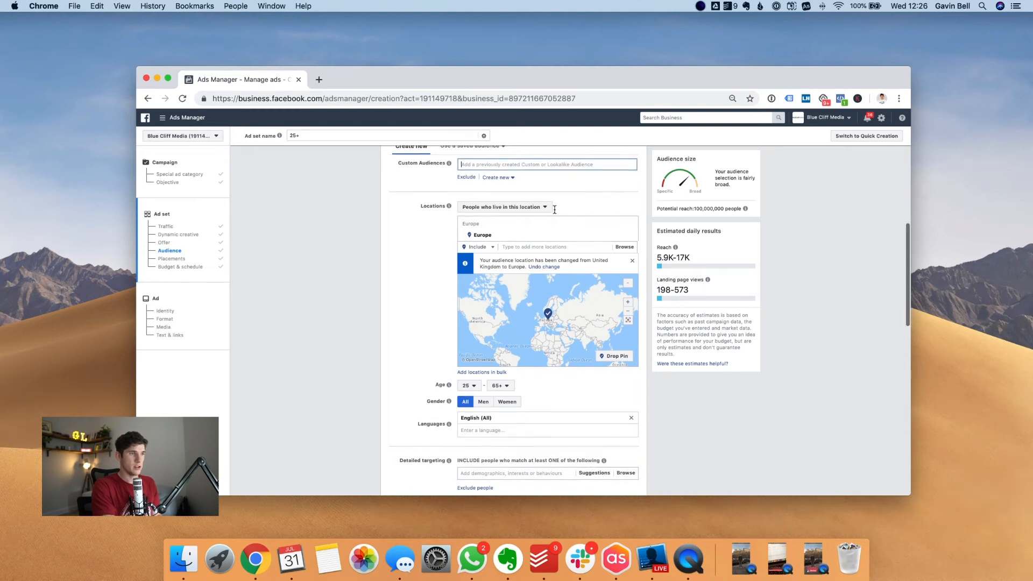
pyautogui.click(474, 163)
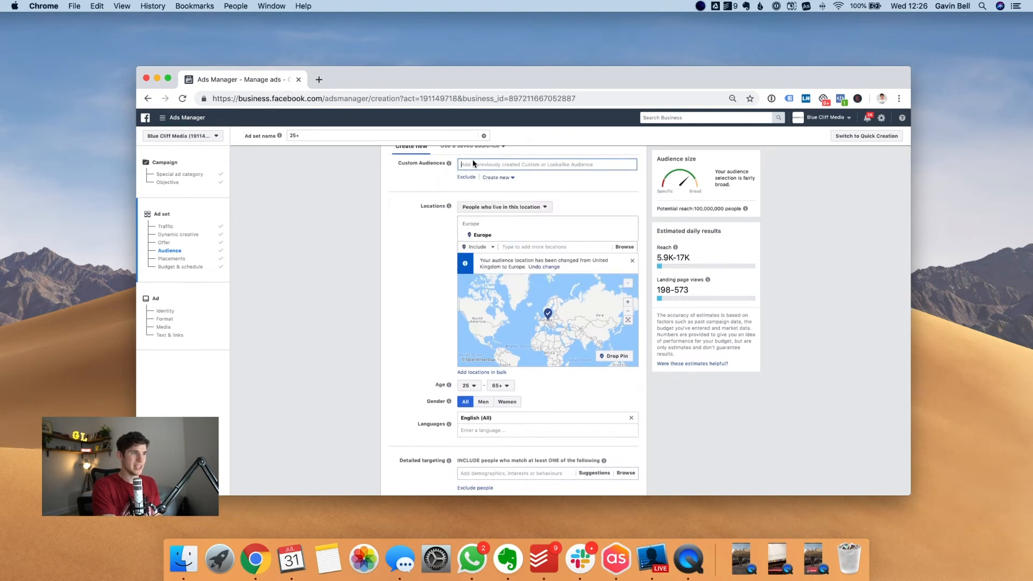
pyautogui.click(493, 180)
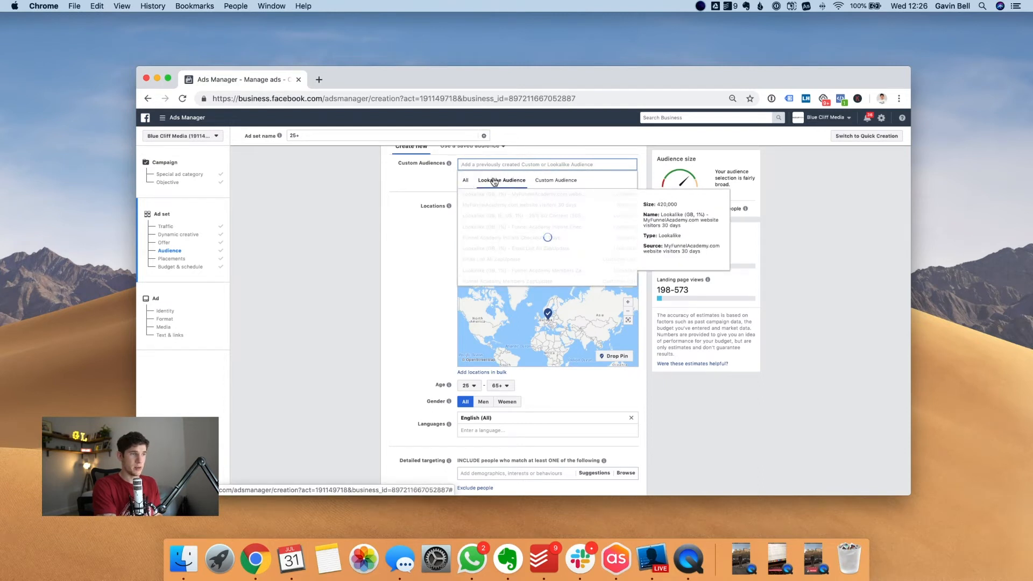
pyautogui.click(542, 207)
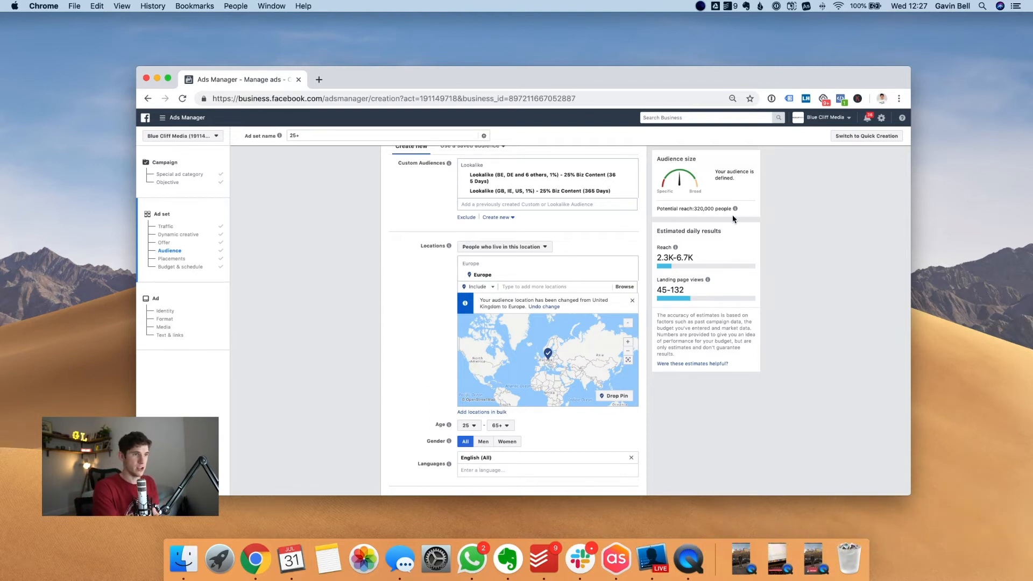
# Step: Check the potential reach of the defined audience
pyautogui.moveTo(757, 202); pyautogui.dragTo(686, 204)
pyautogui.click(824, 232)
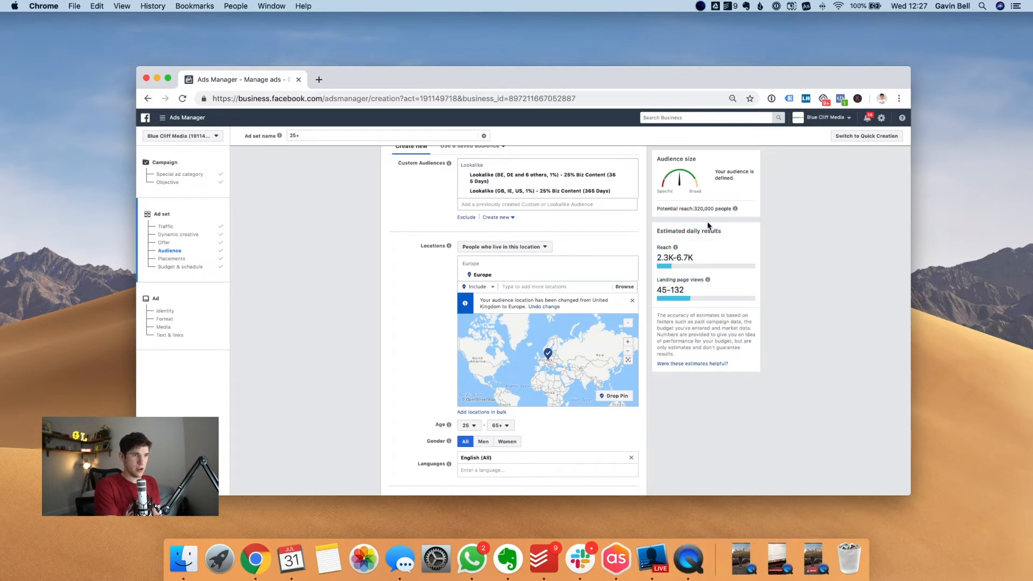
pyautogui.moveTo(660, 209); pyautogui.dragTo(714, 208)
pyautogui.click(799, 371)
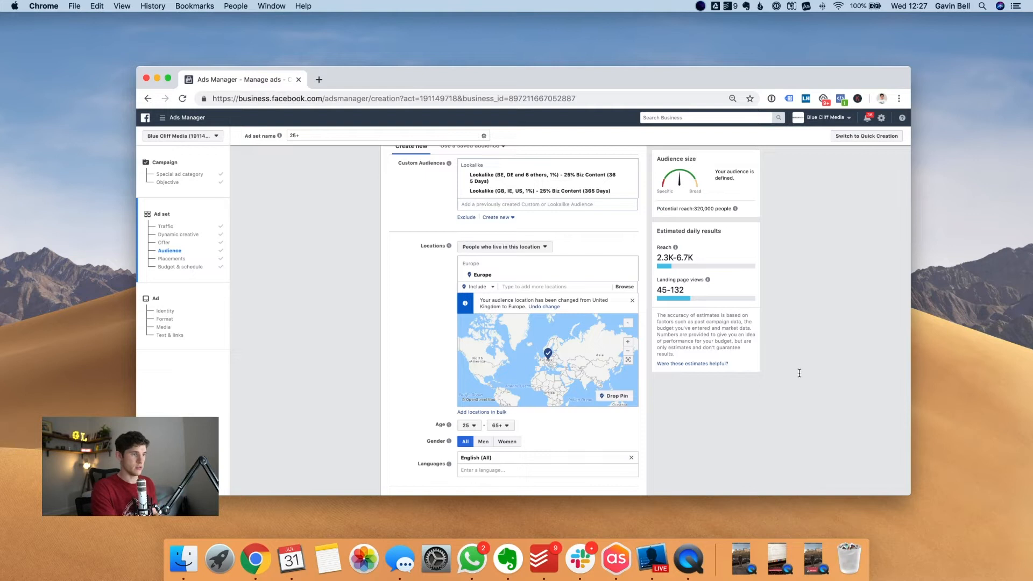
# Step: Switch to edited placements and deselect Facebook, Audience Network, Messenger and Instagram feed, leaving only Instagram Stories selected
pyautogui.scroll(-2, 799, 371)
pyautogui.scroll(-10, 797, 364)
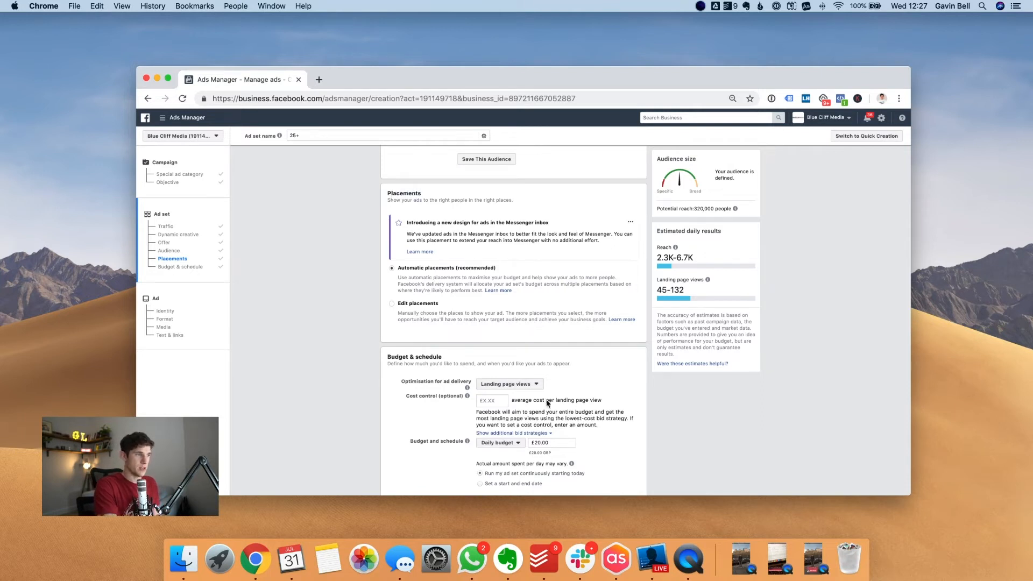
pyautogui.click(391, 304)
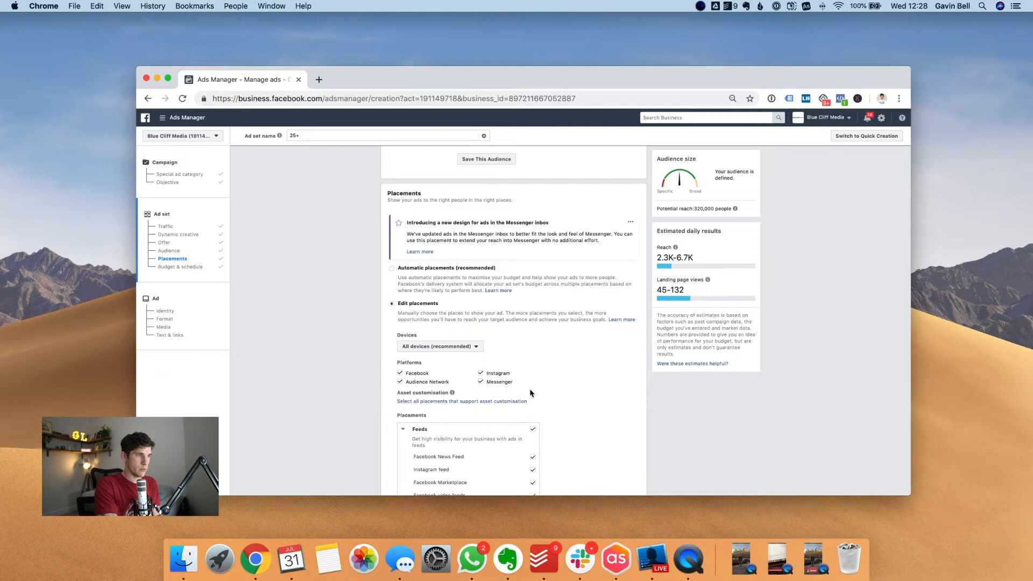
pyautogui.scroll(-5, 533, 392)
pyautogui.click(480, 239)
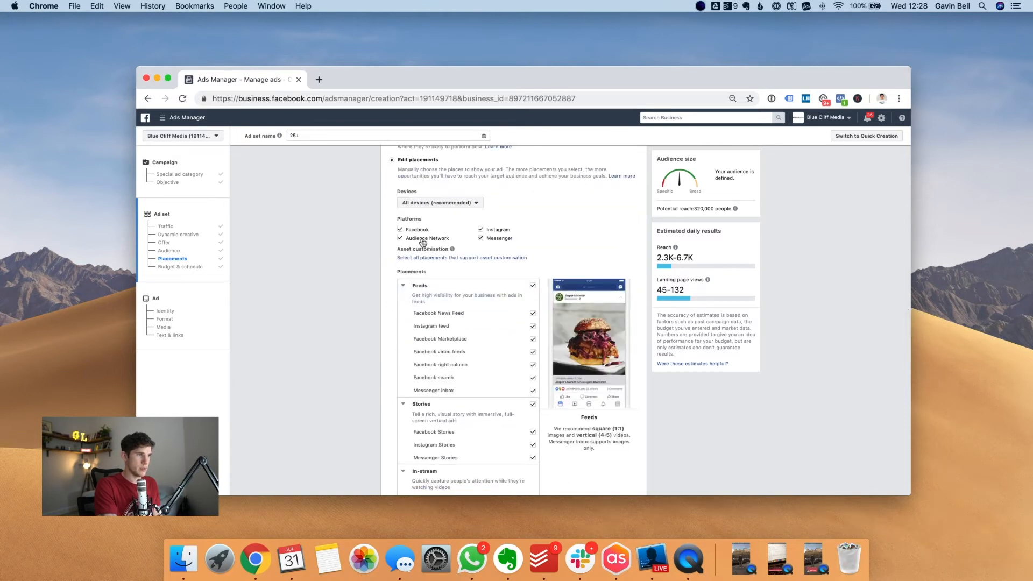
pyautogui.click(400, 238)
pyautogui.click(400, 230)
pyautogui.scroll(-2, 561, 467)
pyautogui.scroll(-1, 564, 468)
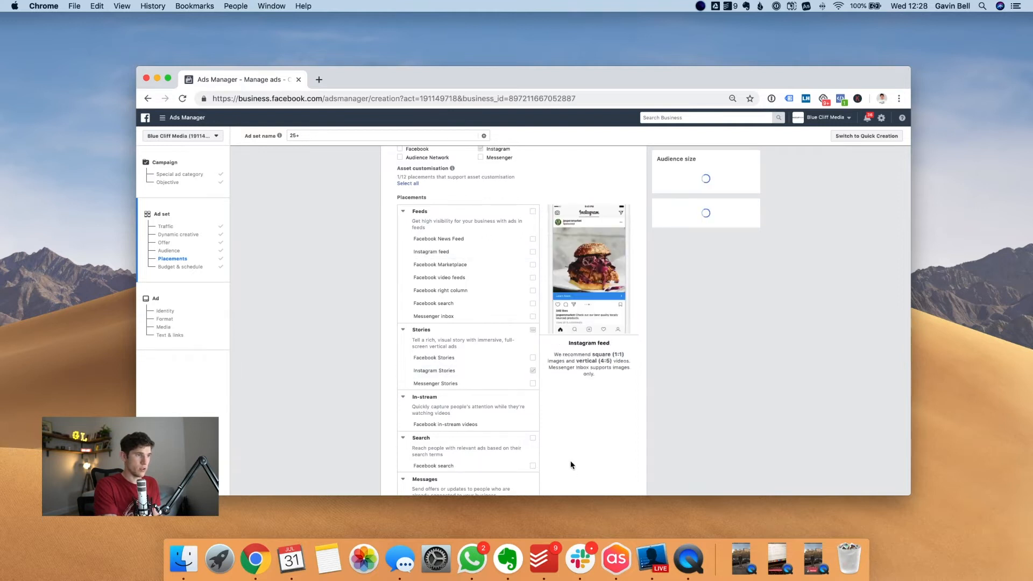
# Step: Set the ad set's optimisation for ad delivery to Link clicks
pyautogui.scroll(-3, 573, 465)
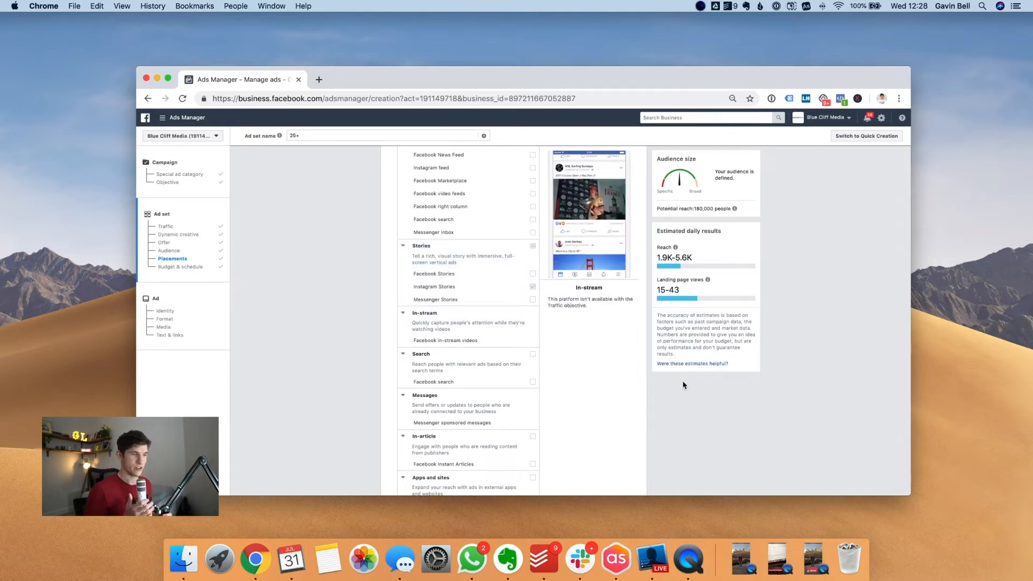
pyautogui.scroll(-10, 683, 385)
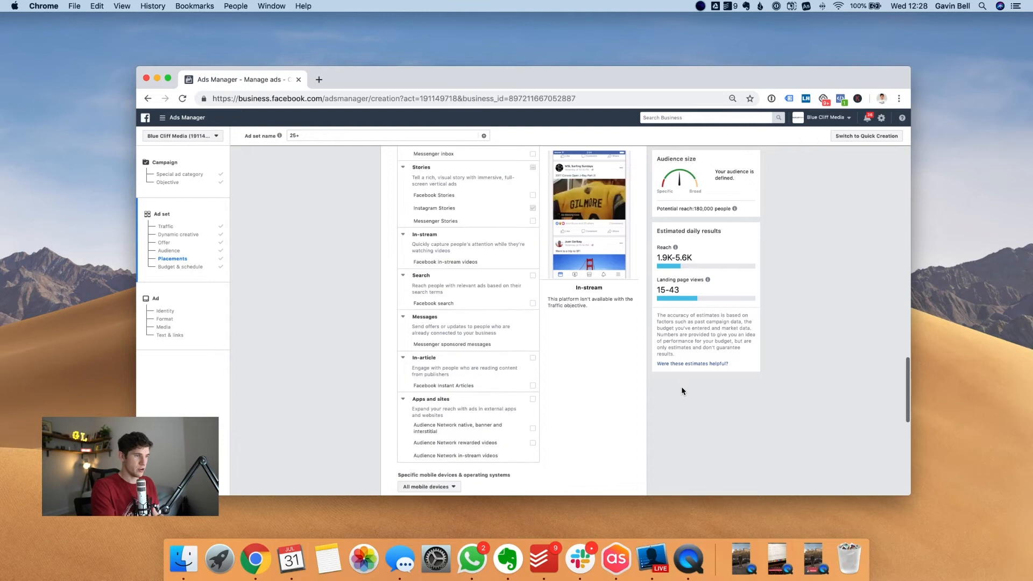
pyautogui.scroll(-7, 681, 390)
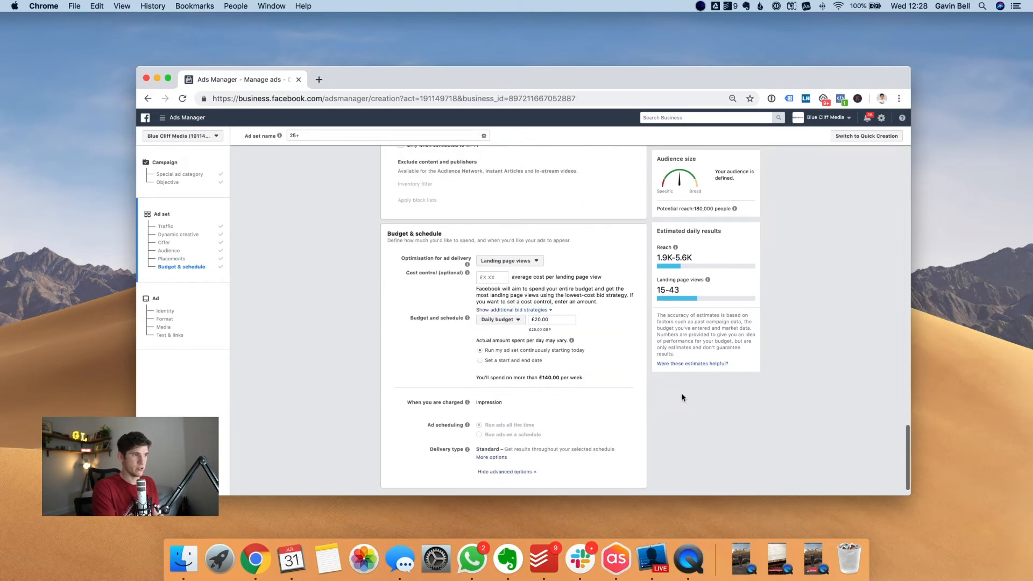
pyautogui.click(516, 262)
pyautogui.moveTo(545, 312)
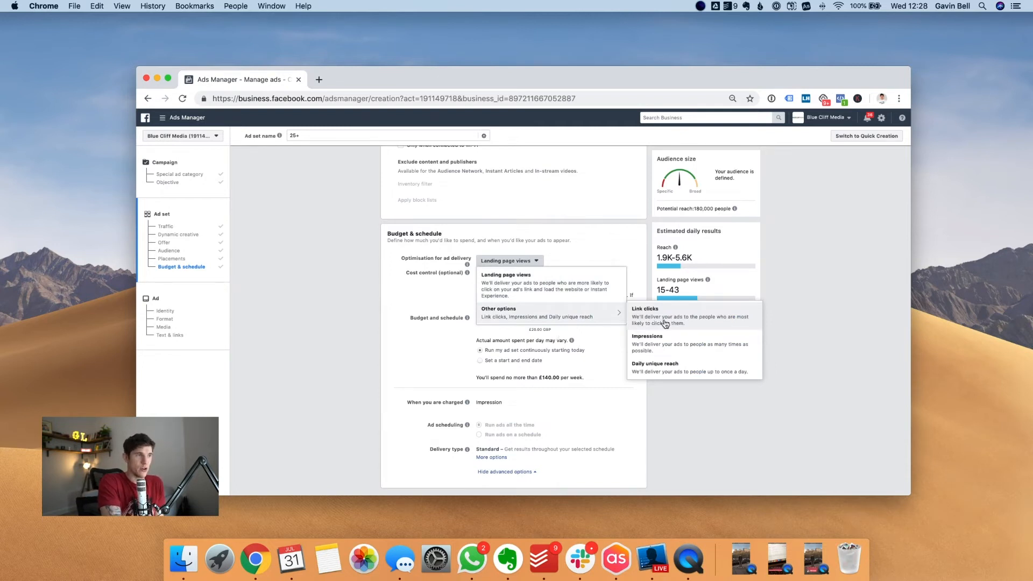
pyautogui.click(571, 298)
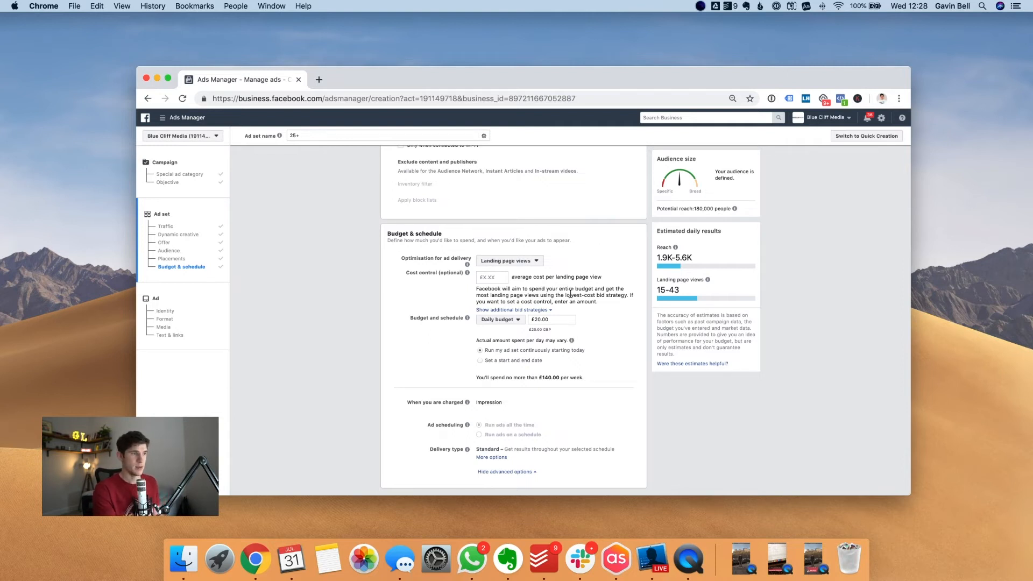
pyautogui.click(515, 261)
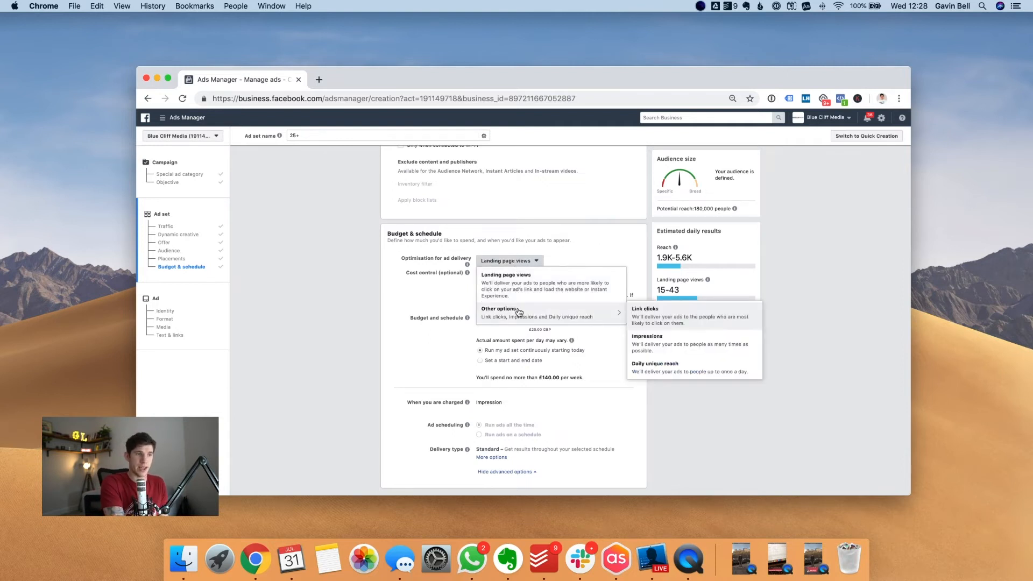
pyautogui.click(665, 315)
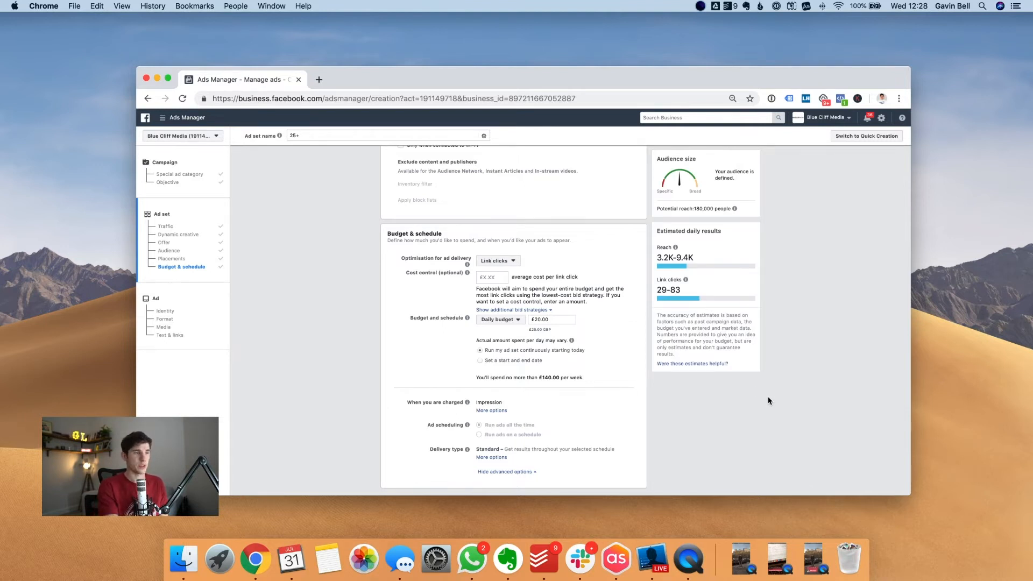
# Step: Set the ad set's daily budget to £5.00
pyautogui.moveTo(534, 321); pyautogui.dragTo(558, 321)
pyautogui.write('5')
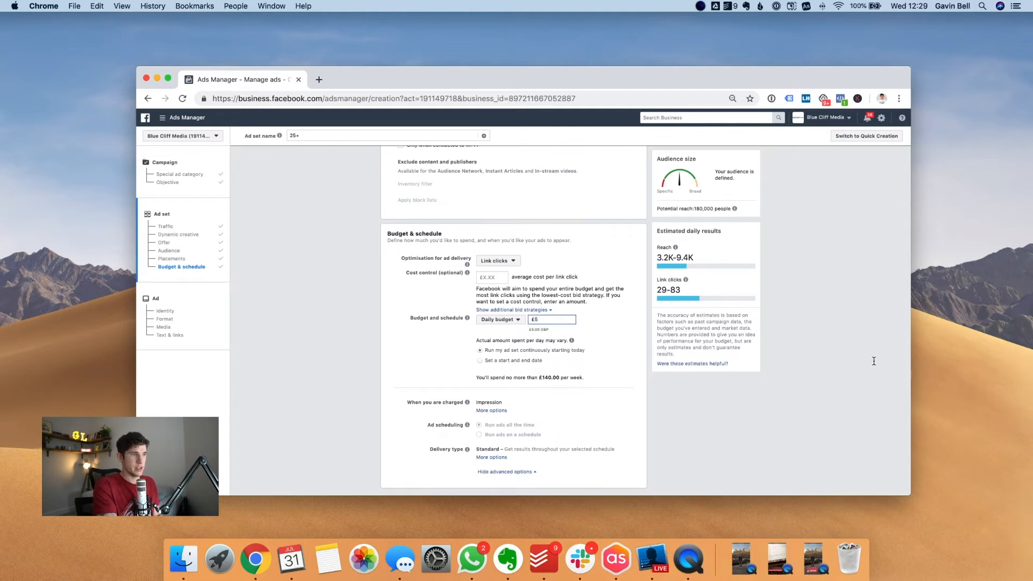
pyautogui.click(806, 358)
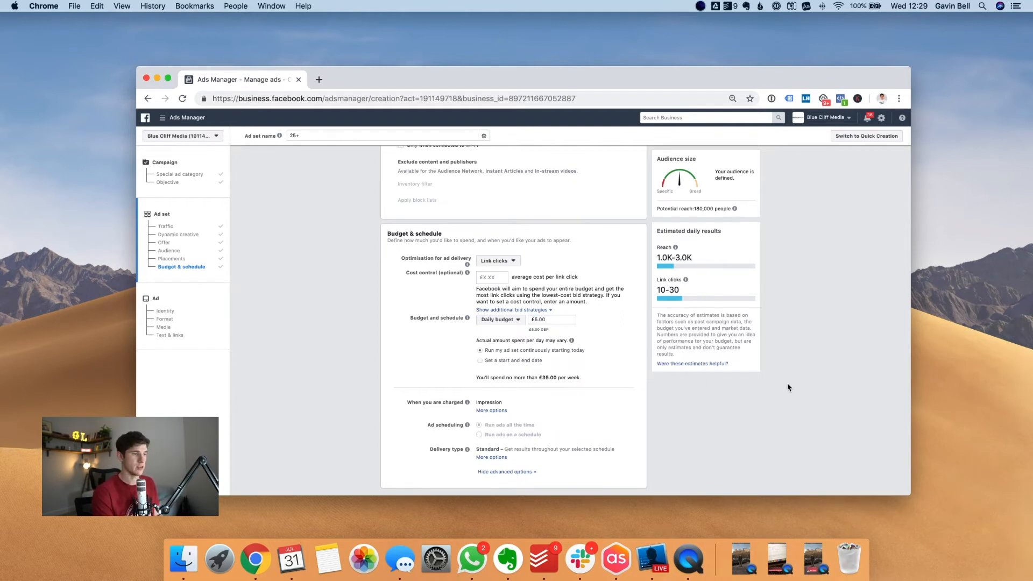
# Step: Review the ad set's traffic, audience, location, language and placement settings
pyautogui.scroll(-1, 769, 392)
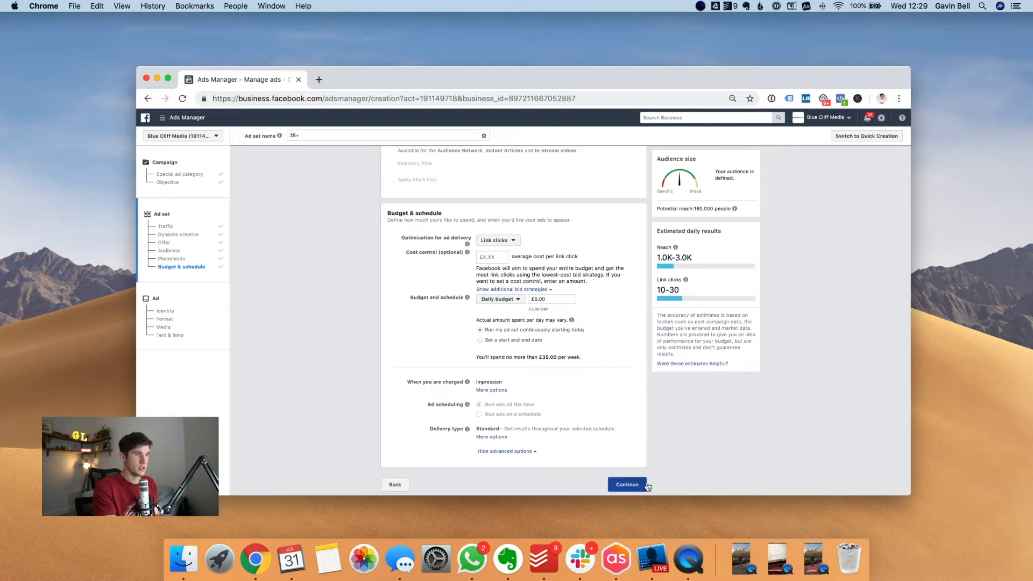
pyautogui.scroll(15, 746, 449)
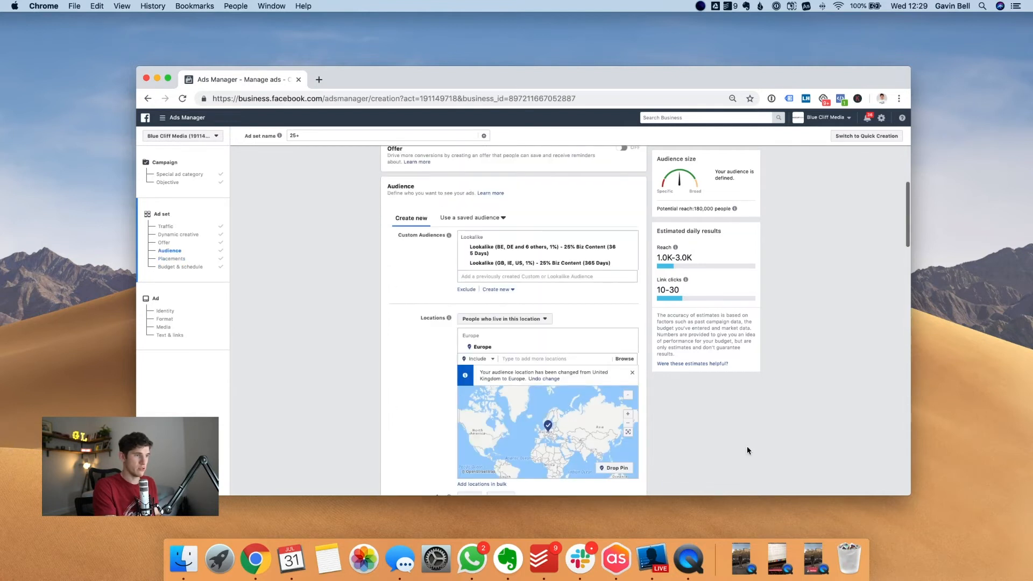
pyautogui.scroll(-4, 721, 424)
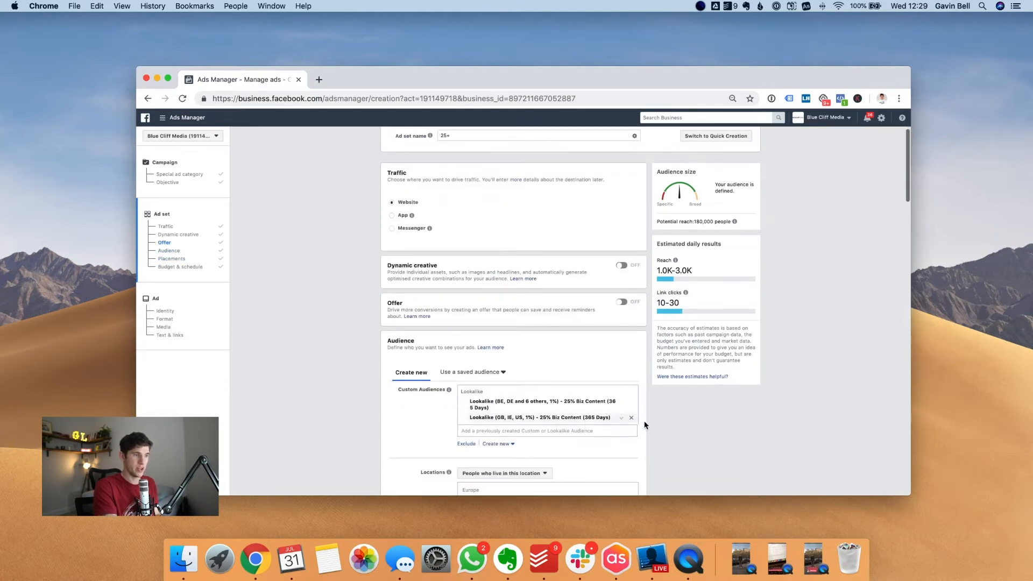
pyautogui.scroll(-3, 696, 429)
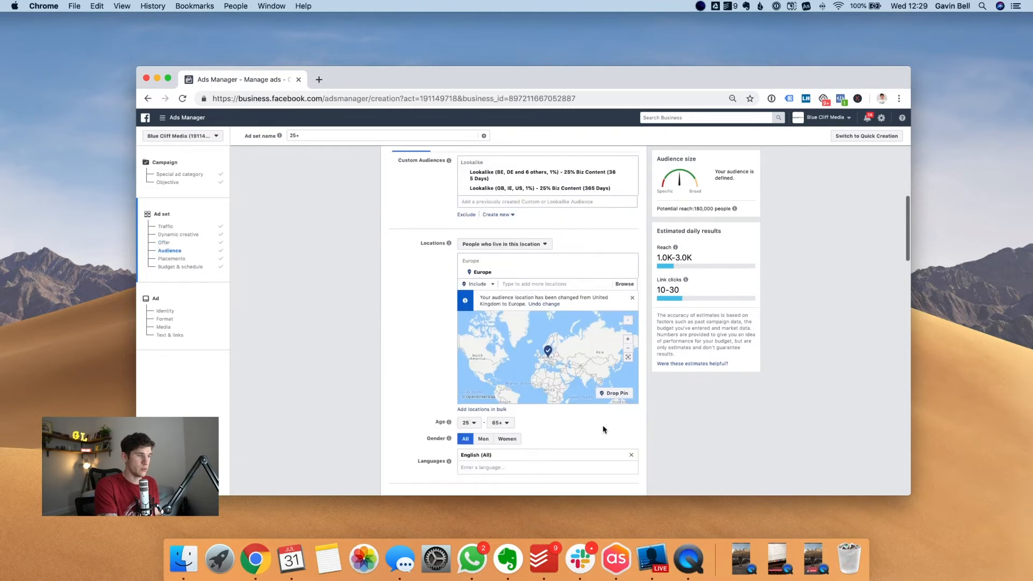
pyautogui.scroll(-8, 721, 442)
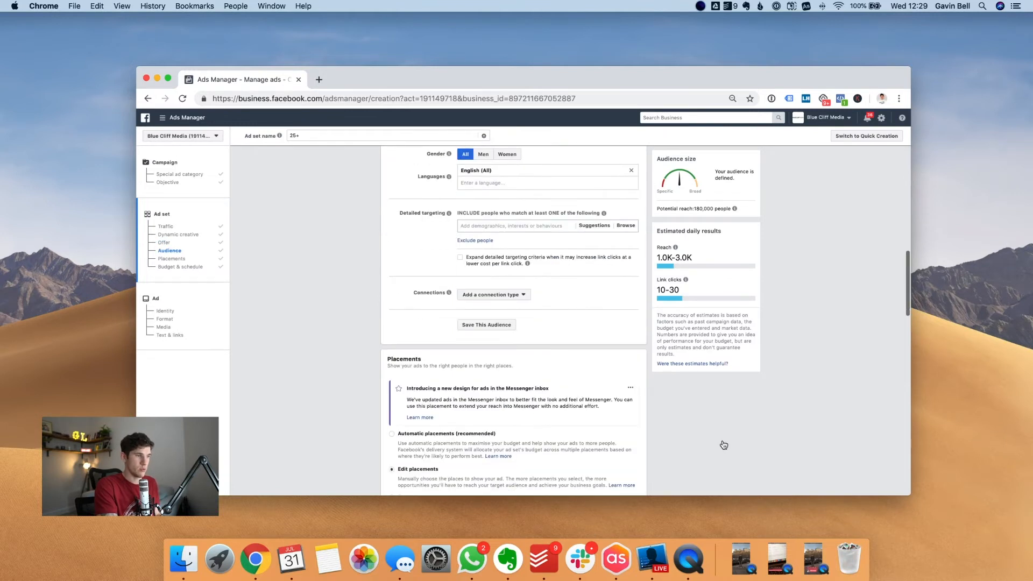
pyautogui.scroll(-3, 501, 398)
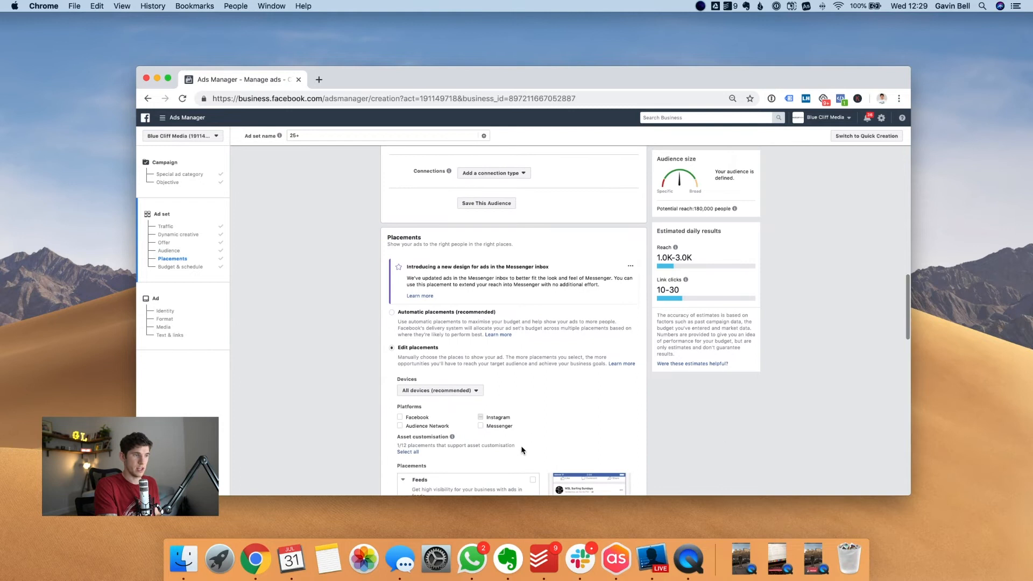
pyautogui.scroll(-4, 506, 437)
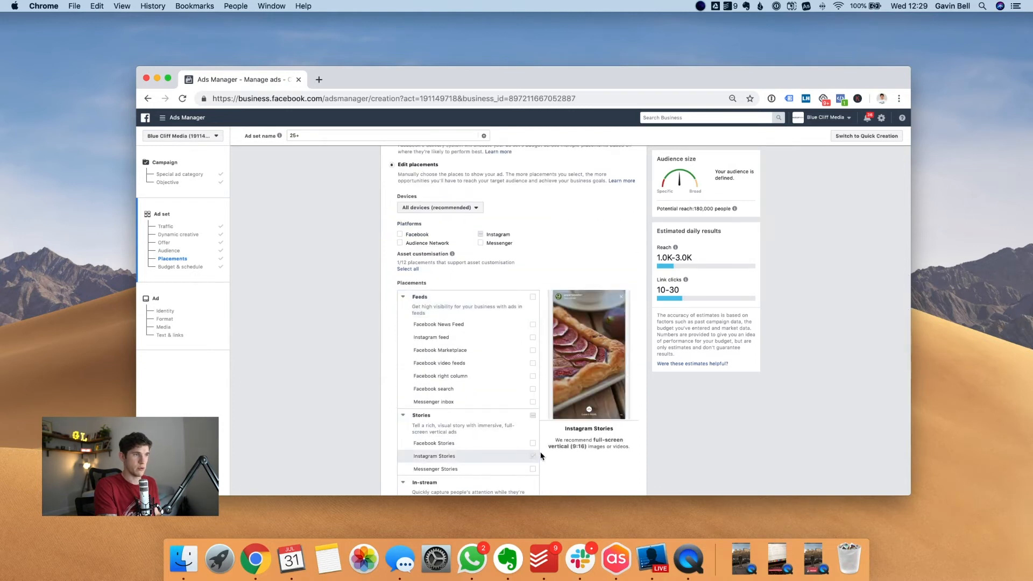
# Step: Rename the ad set as "Lookalike Video Views in EU Countries"
pyautogui.scroll(15, 709, 402)
pyautogui.scroll(6, 709, 403)
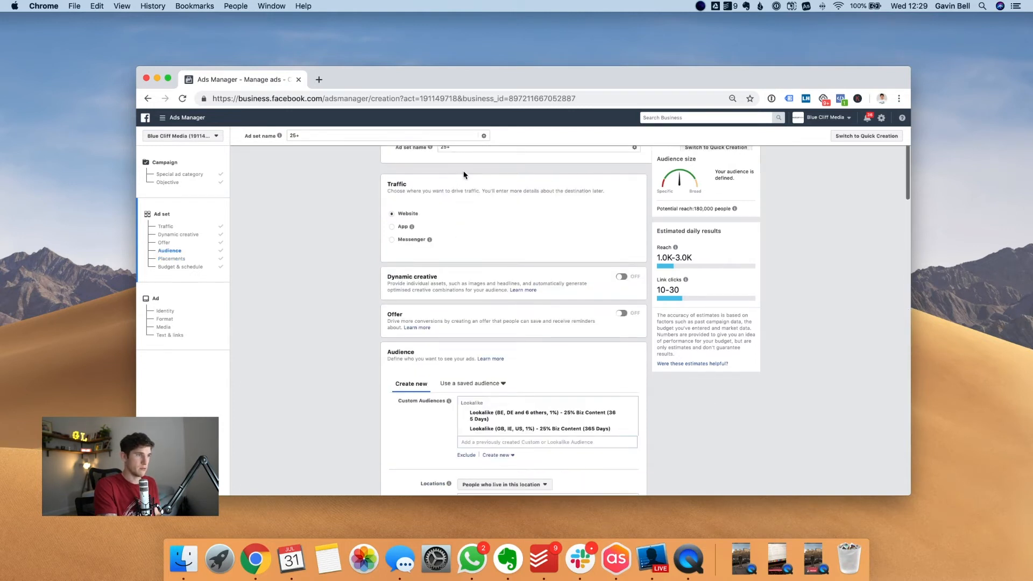
pyautogui.click(460, 147)
pyautogui.tripleClick(459, 148)
pyautogui.write('4')
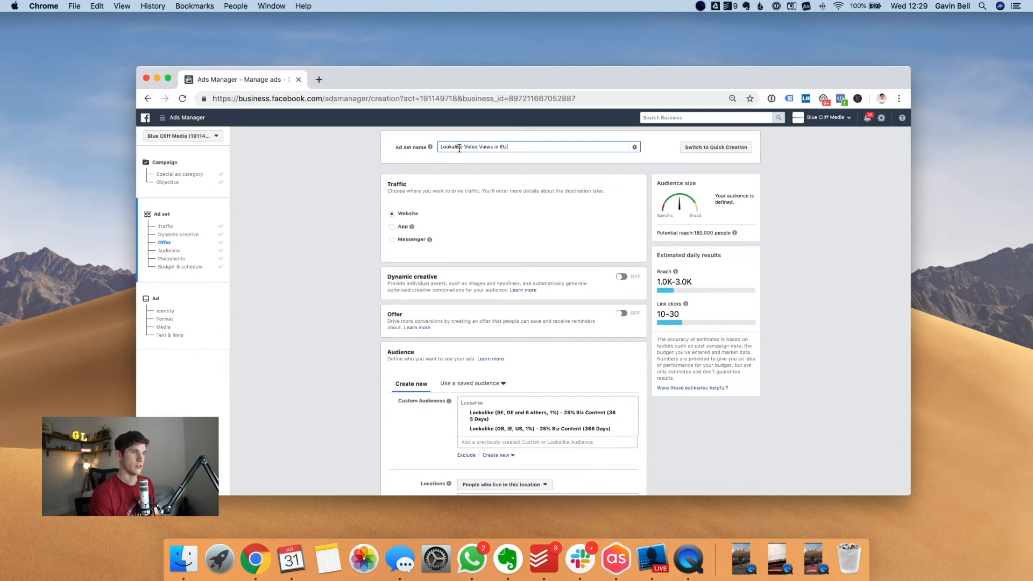
pyautogui.write('s')
pyautogui.click(811, 262)
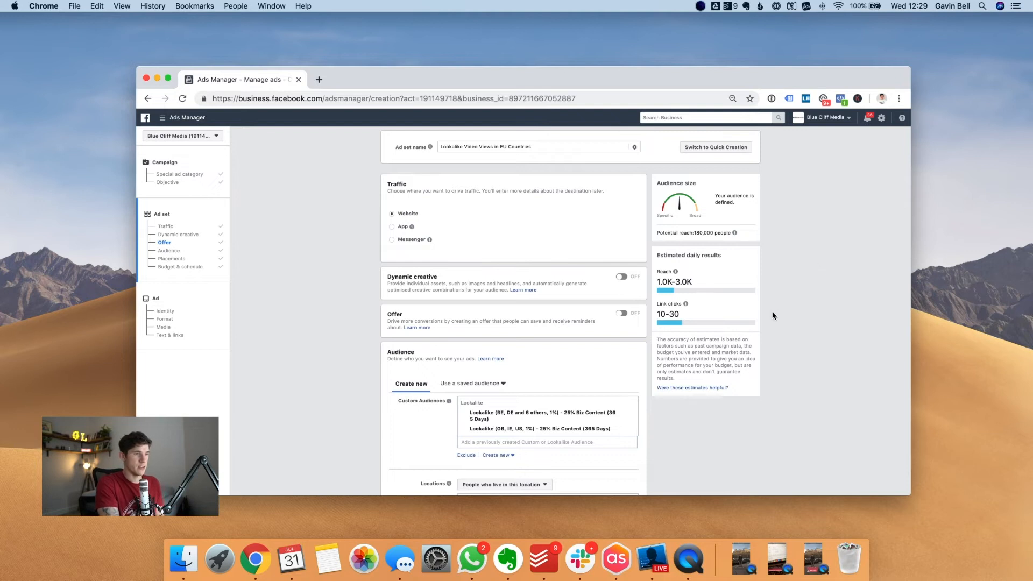
# Step: Accept the ad set settings and continue to the ad creation stage
pyautogui.scroll(-10, 811, 348)
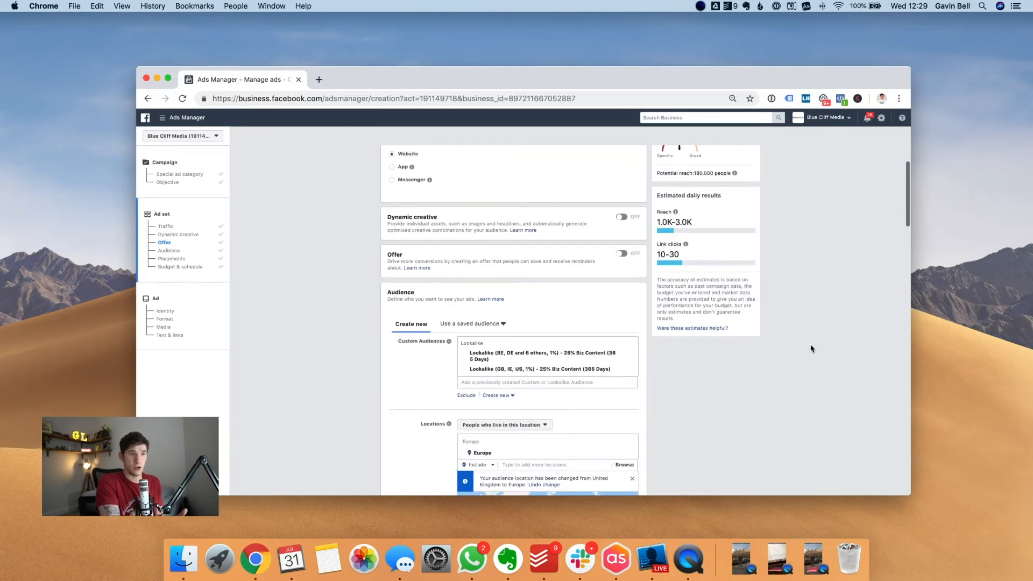
pyautogui.scroll(10, 811, 348)
pyautogui.scroll(-20, 811, 348)
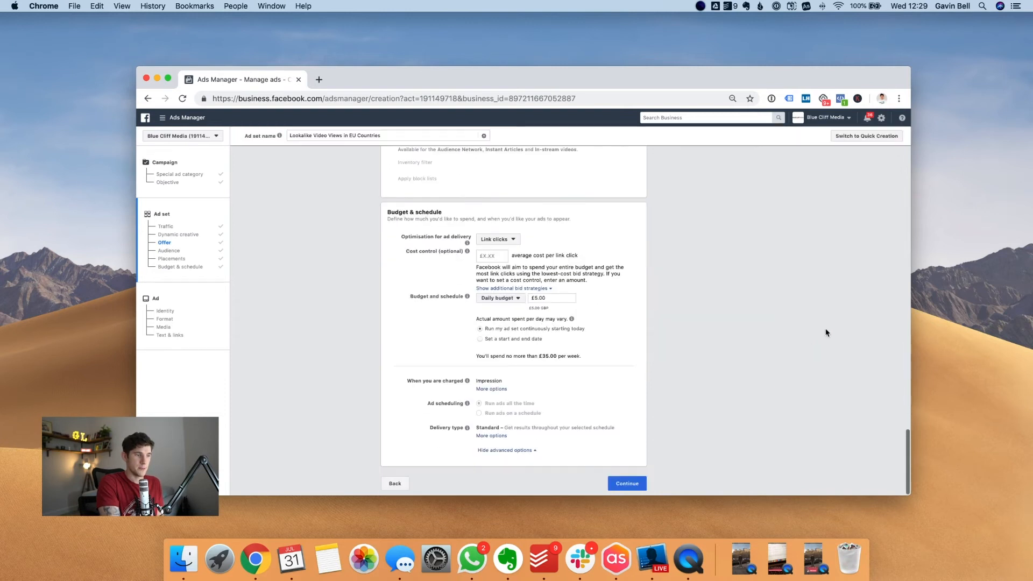
pyautogui.click(636, 484)
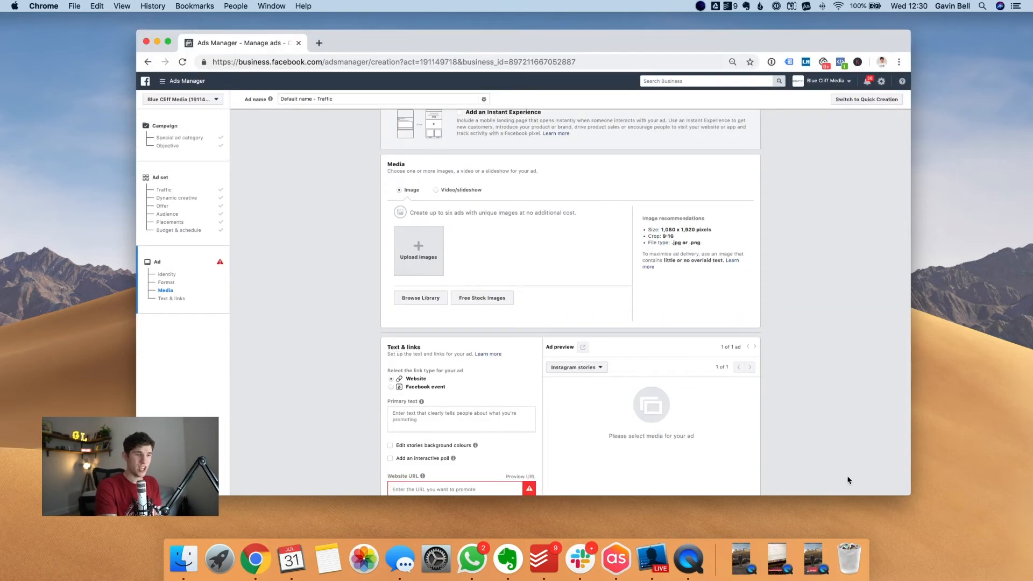
# Step: Restore the three minimised ad videos in QuickTime Player and arrange their windows side by side
pyautogui.click(806, 571)
pyautogui.click(803, 572)
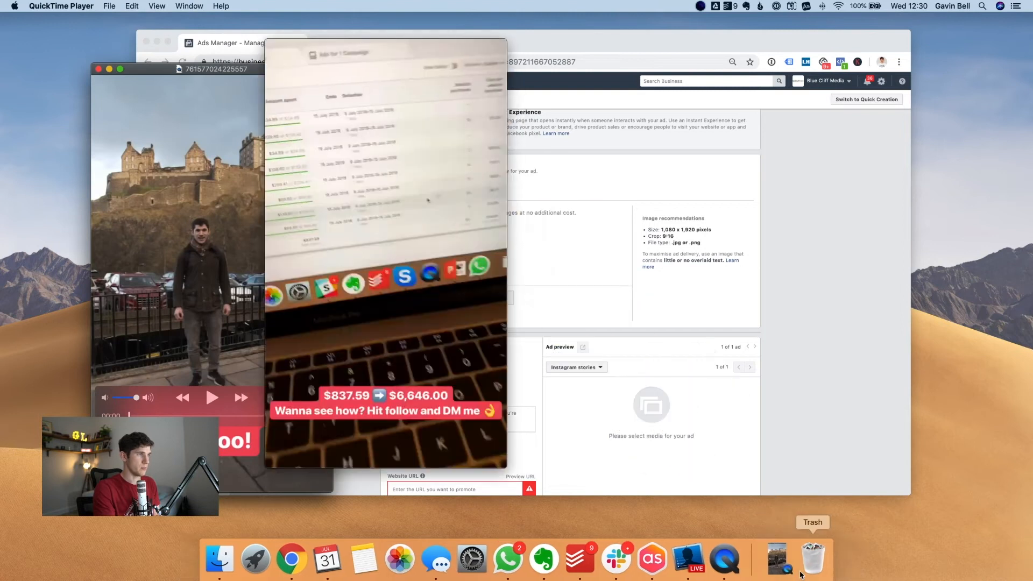
pyautogui.click(777, 559)
pyautogui.moveTo(208, 64); pyautogui.dragTo(781, 74)
pyautogui.moveTo(530, 69); pyautogui.dragTo(537, 69)
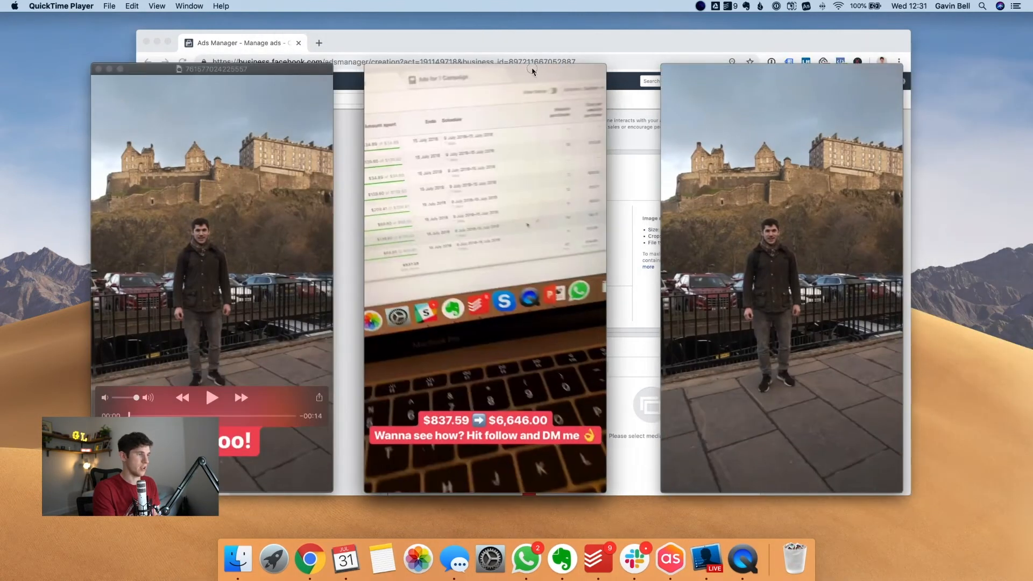
# Step: Play the three story ad videos one after another to examine their content
pyautogui.click(212, 400)
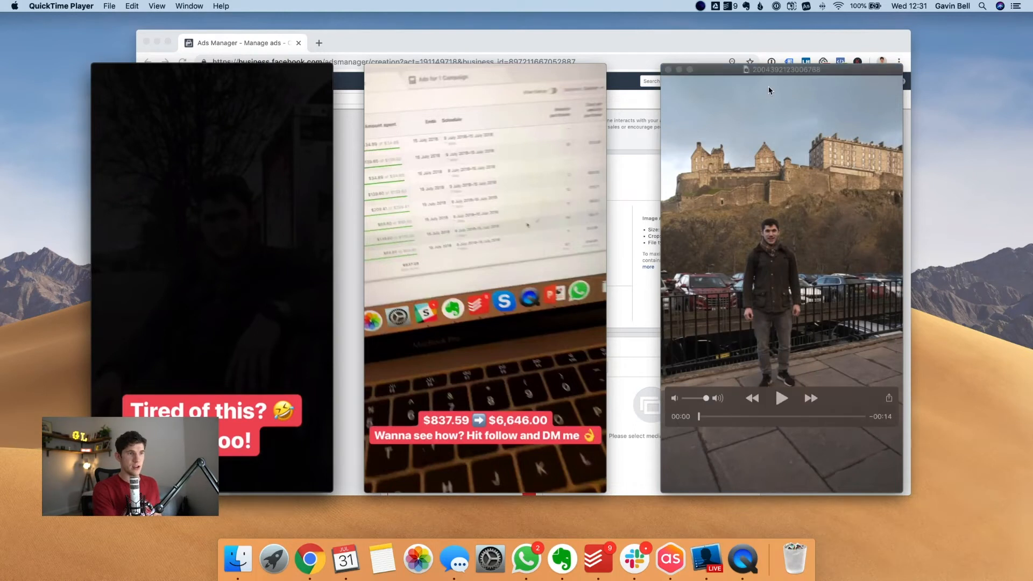
pyautogui.moveTo(794, 75); pyautogui.dragTo(794, 77)
pyautogui.press('space')
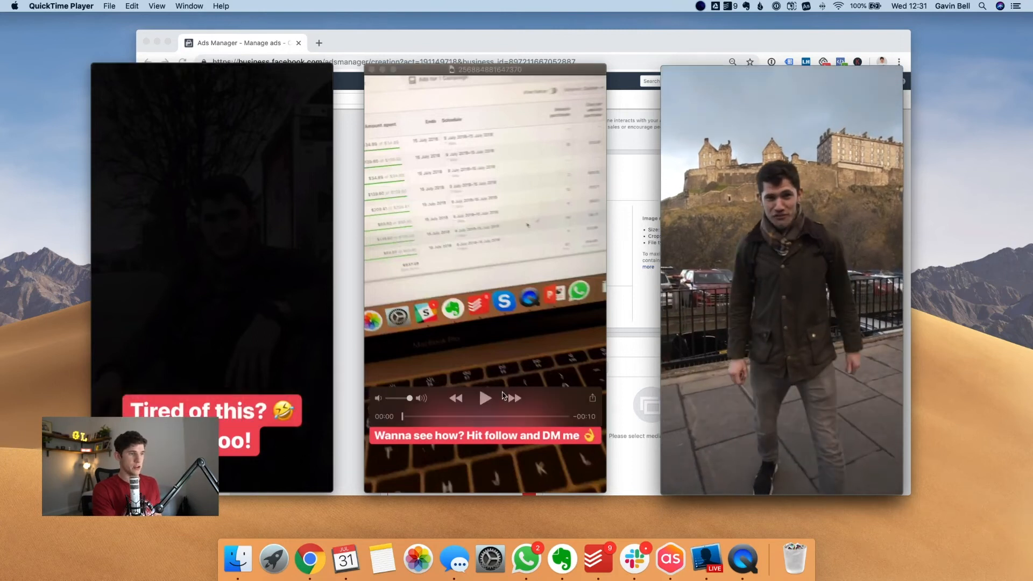
pyautogui.click(487, 400)
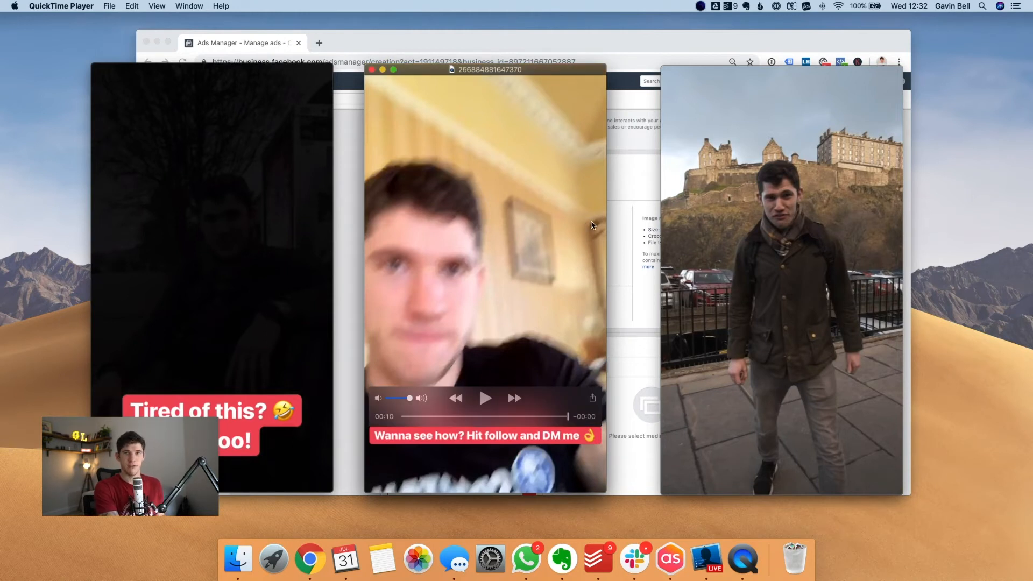
# Step: Return to Ads Manager in Chrome, switch the ad media to Video/slideshow and upload Ad 1.mp4 from the desktop files
pyautogui.click(636, 226)
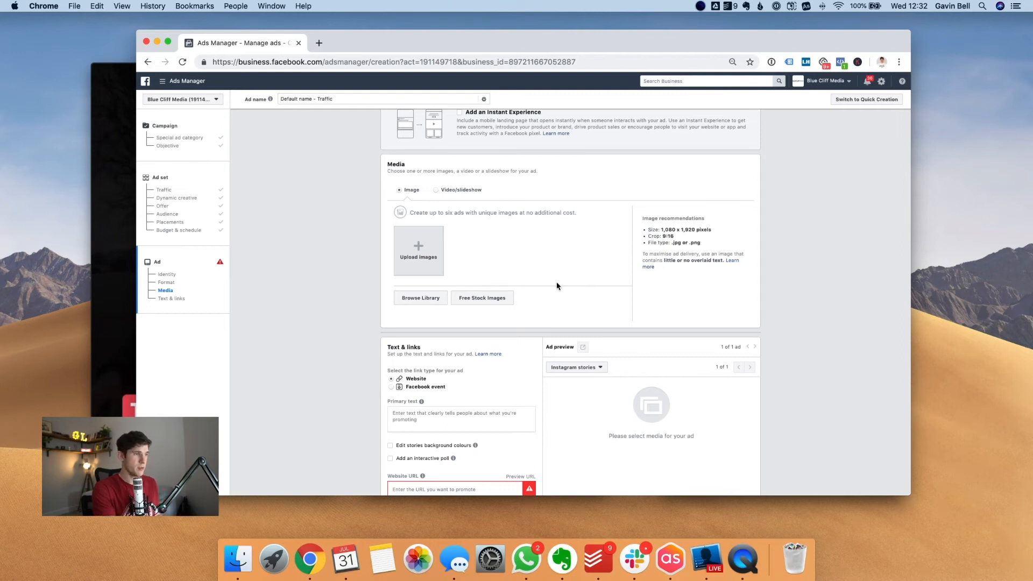
pyautogui.click(457, 191)
pyautogui.click(502, 283)
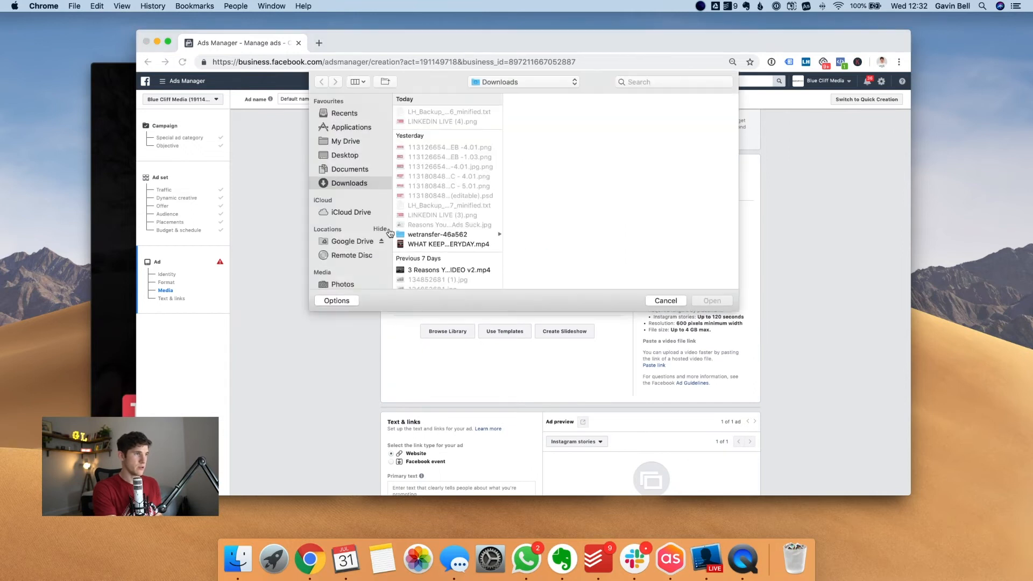
pyautogui.click(345, 155)
pyautogui.click(451, 113)
pyautogui.doubleClick(532, 111)
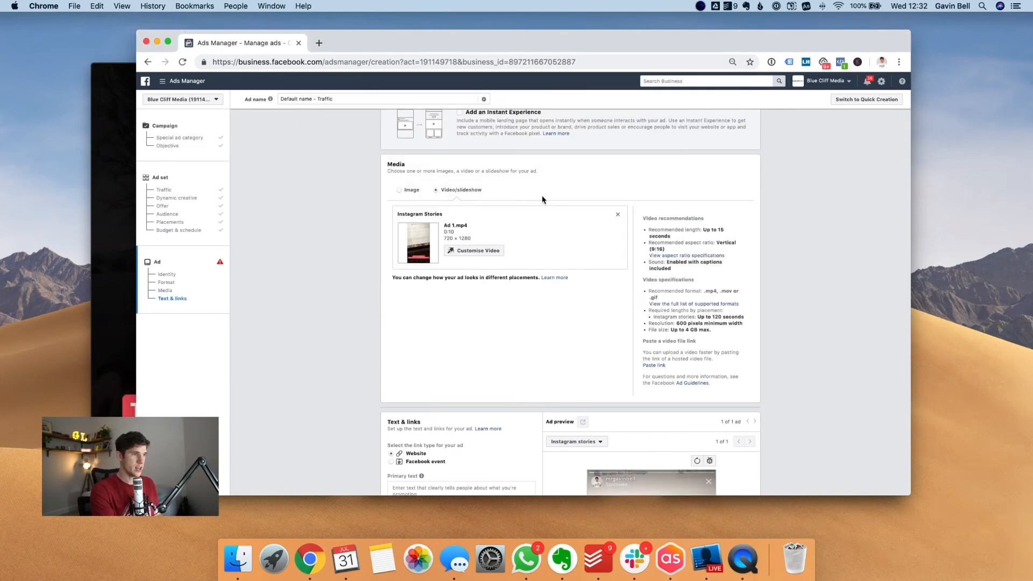
# Step: Go to the ad's website URL field and open the advertiser's Instagram profile in a new browser tab
pyautogui.scroll(-2, 908, 204)
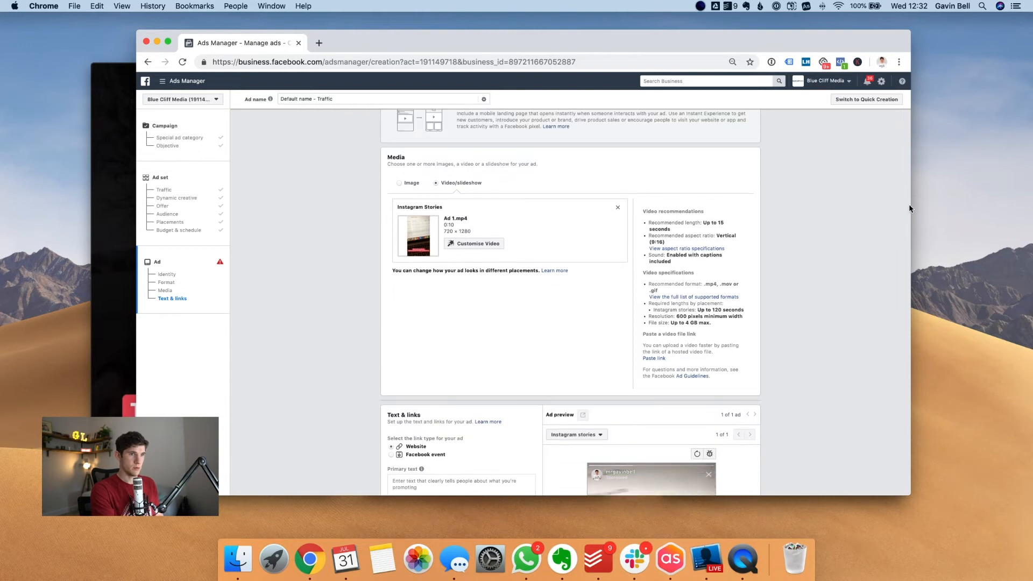
pyautogui.scroll(-6, 908, 268)
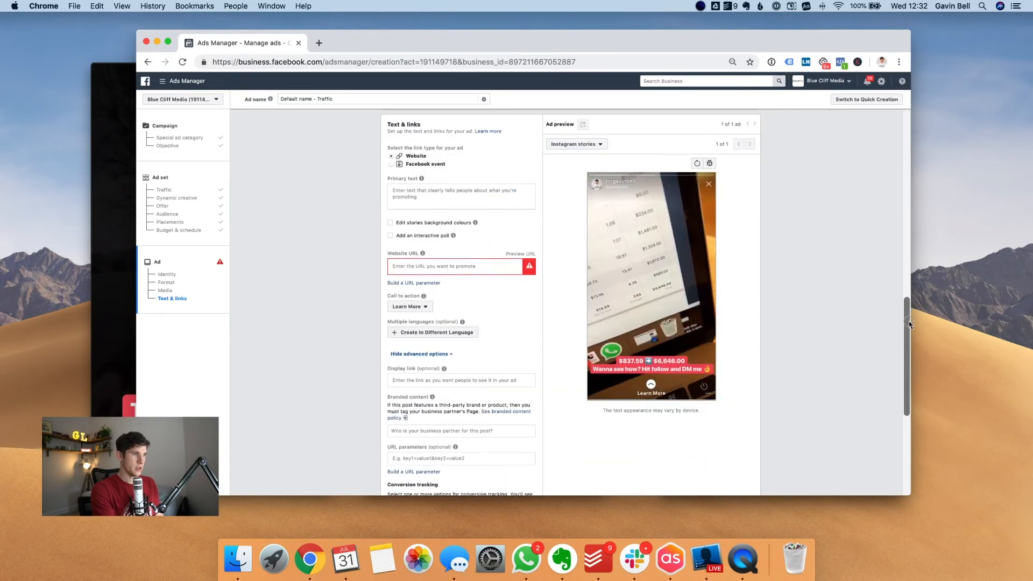
pyautogui.click(466, 225)
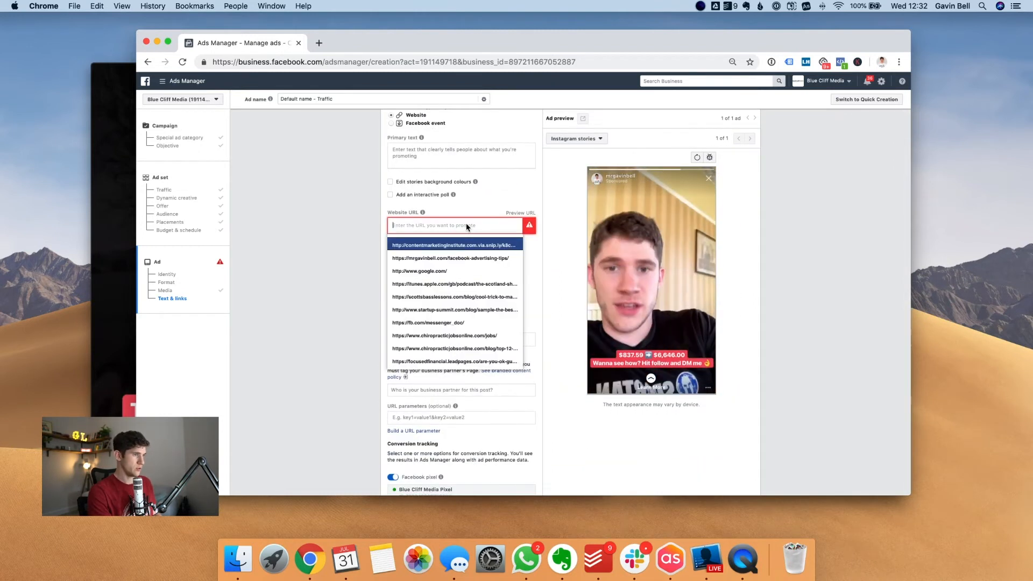
pyautogui.press('super+t')
pyautogui.write('instagram.com/mrgavinbell')
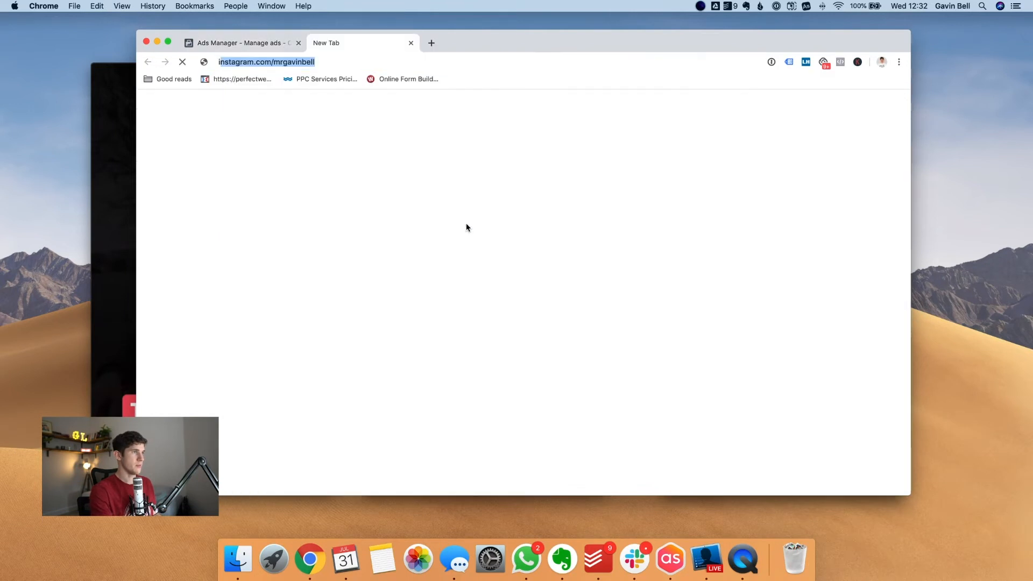
pyautogui.press('Return')
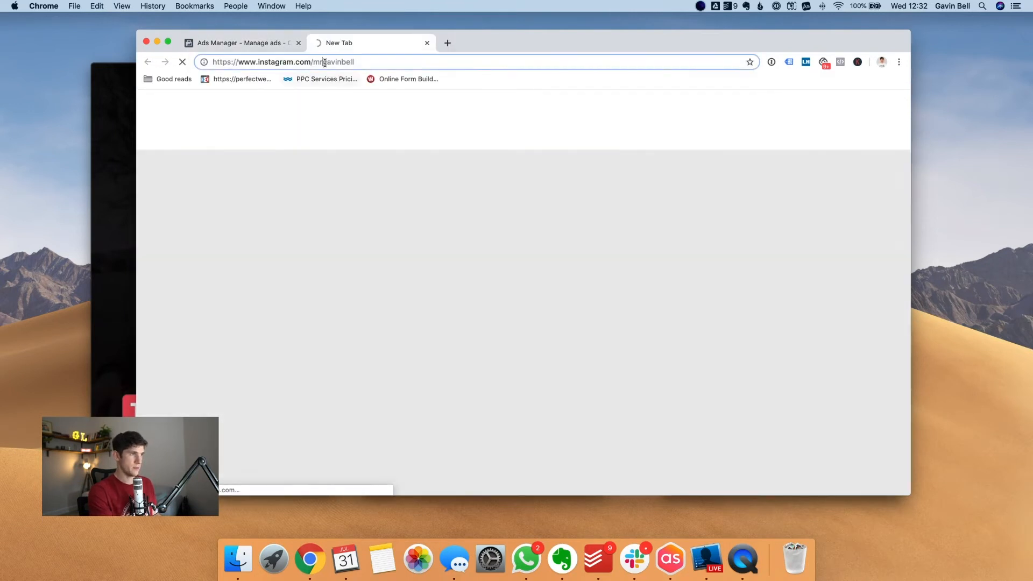
# Step: Copy the advertiser's Instagram profile address and paste it as the ad's website URL, leaving the primary text blank
pyautogui.click(325, 65)
pyautogui.press('super+c')
pyautogui.click(236, 44)
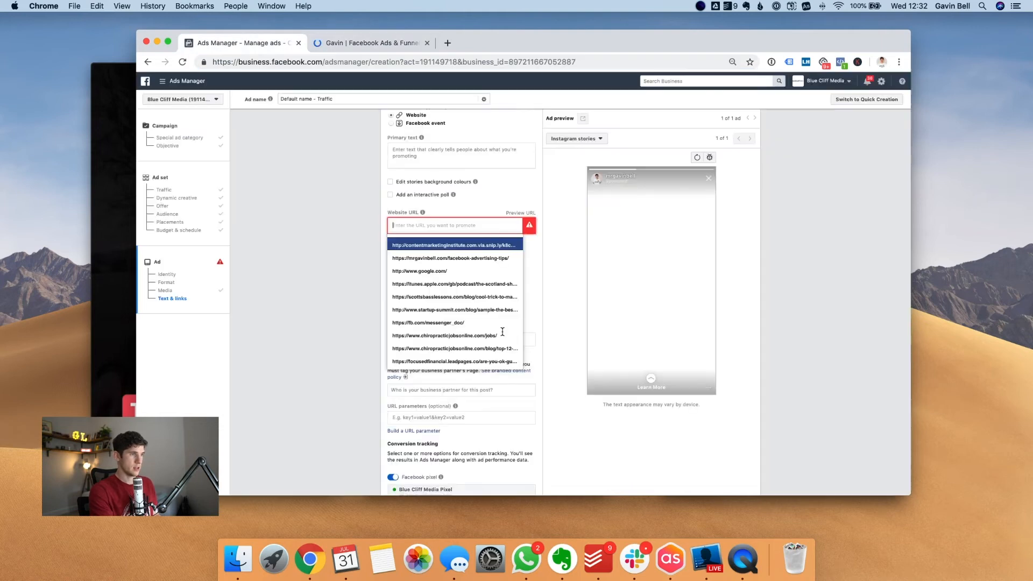
pyautogui.press('super+v')
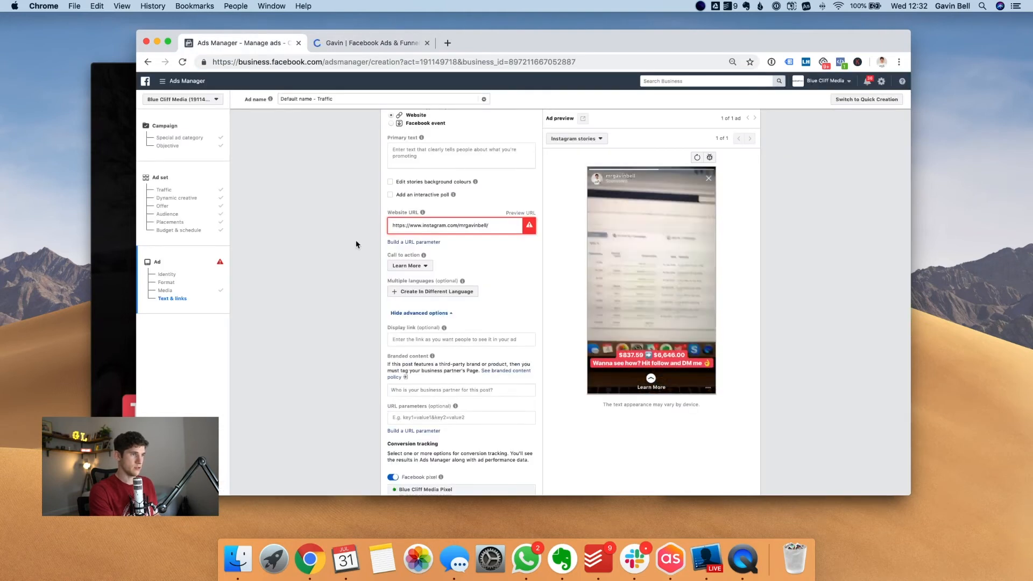
pyautogui.click(557, 263)
pyautogui.click(471, 161)
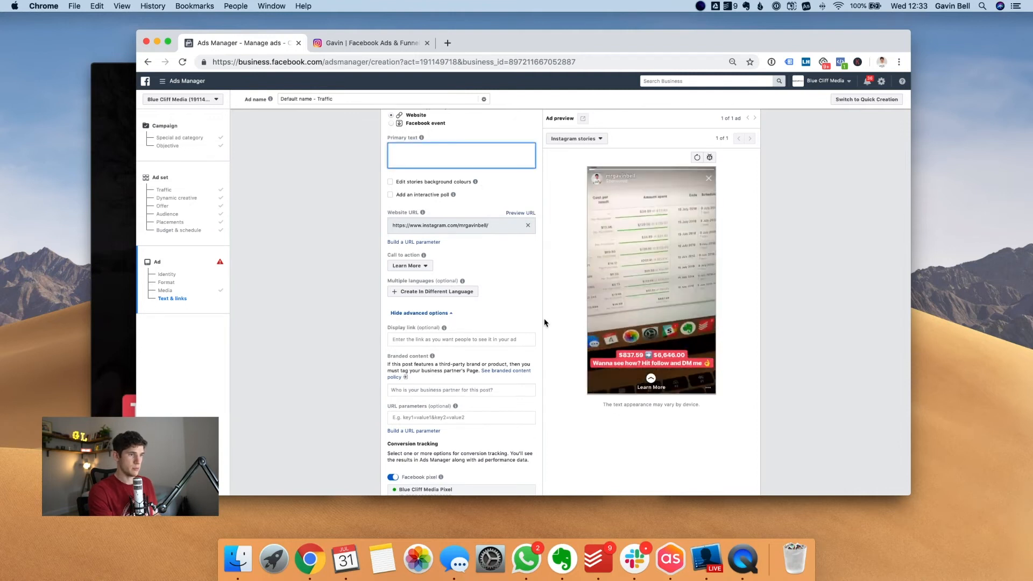
pyautogui.click(798, 253)
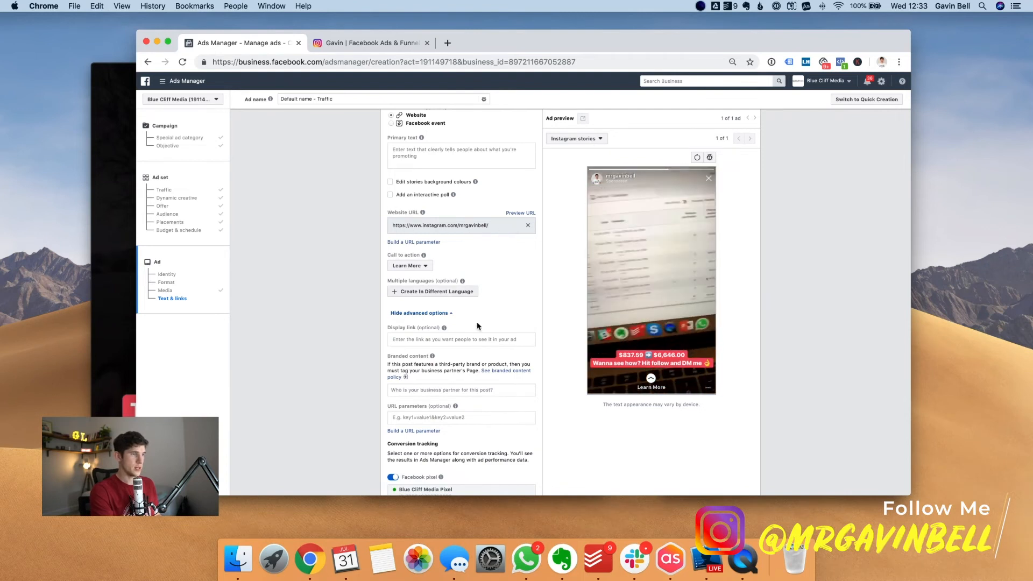
# Step: Check the call-to-action options, keep Learn More, and confirm the ad to publish the campaign
pyautogui.click(417, 266)
pyautogui.scroll(-4, 425, 307)
pyautogui.scroll(4, 425, 301)
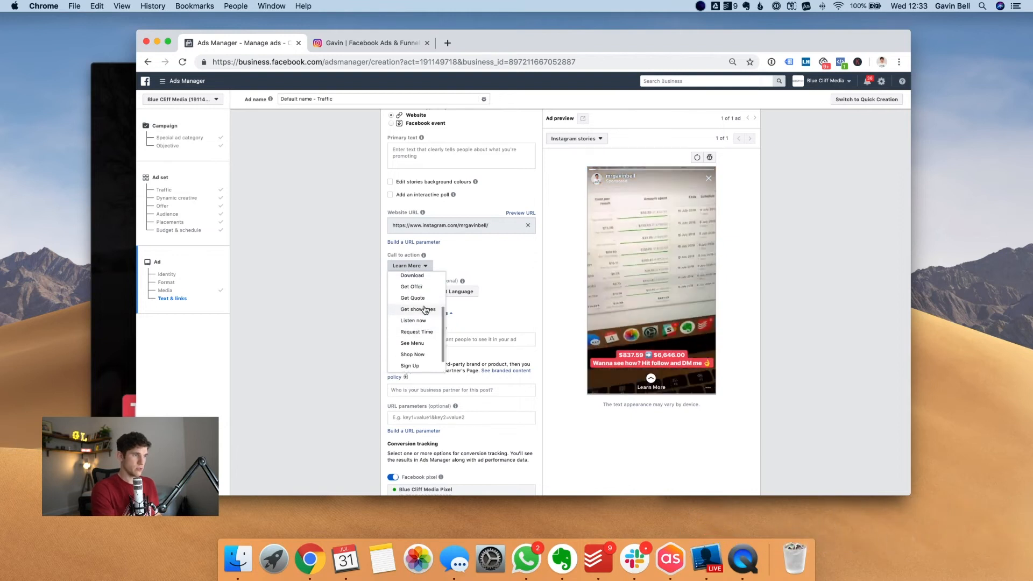
pyautogui.click(766, 315)
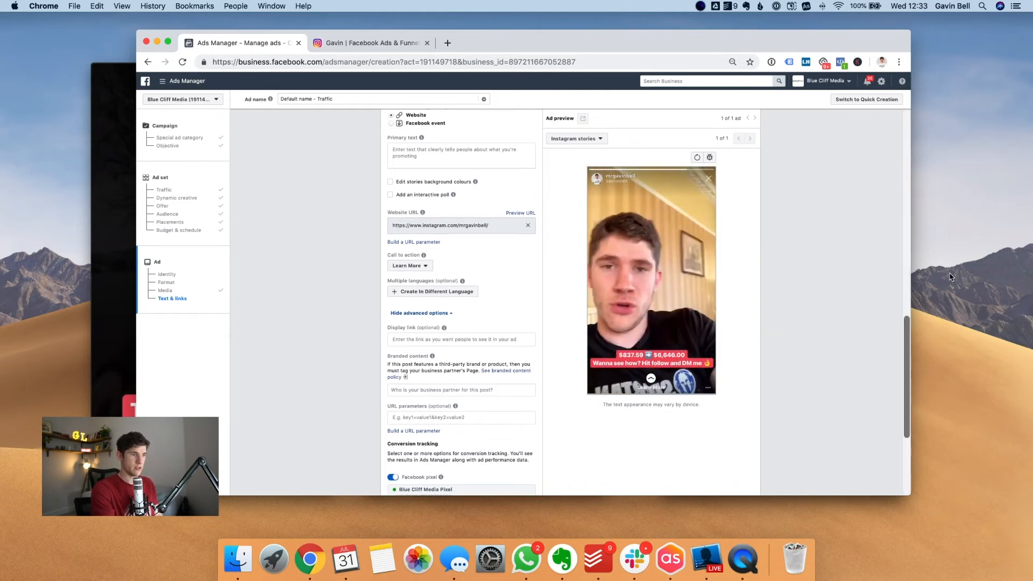
pyautogui.scroll(-5, 775, 448)
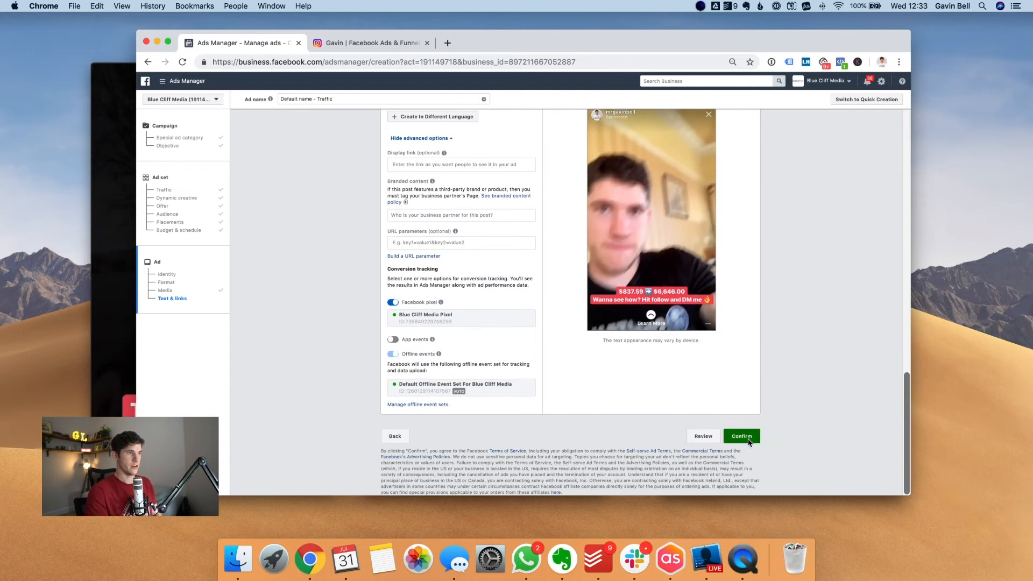
pyautogui.click(747, 440)
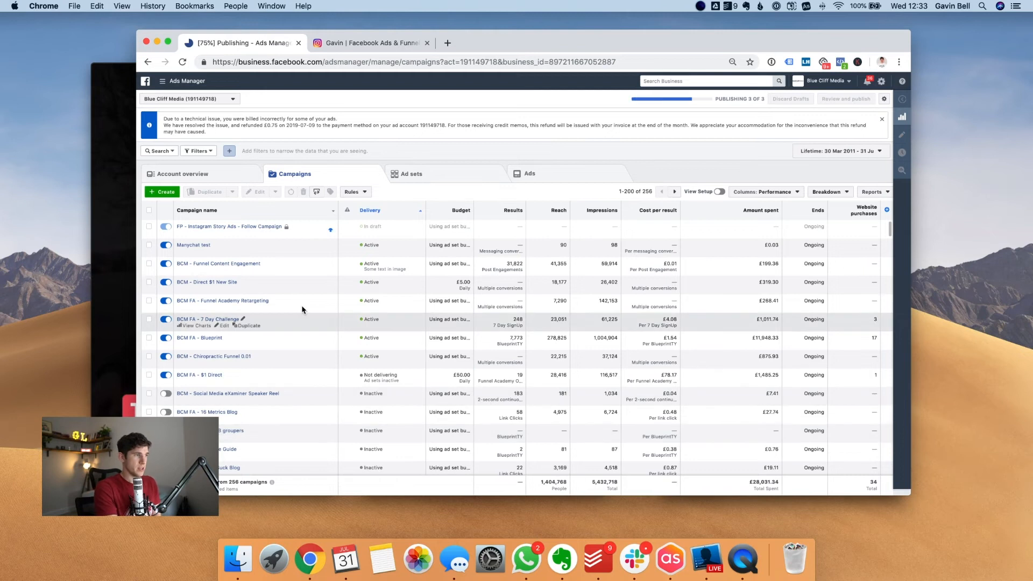
# Step: Open the ad in the FP - Instagram Story Ads - Follow Campaign and duplicate it as two copies into its existing ad set
pyautogui.click(248, 227)
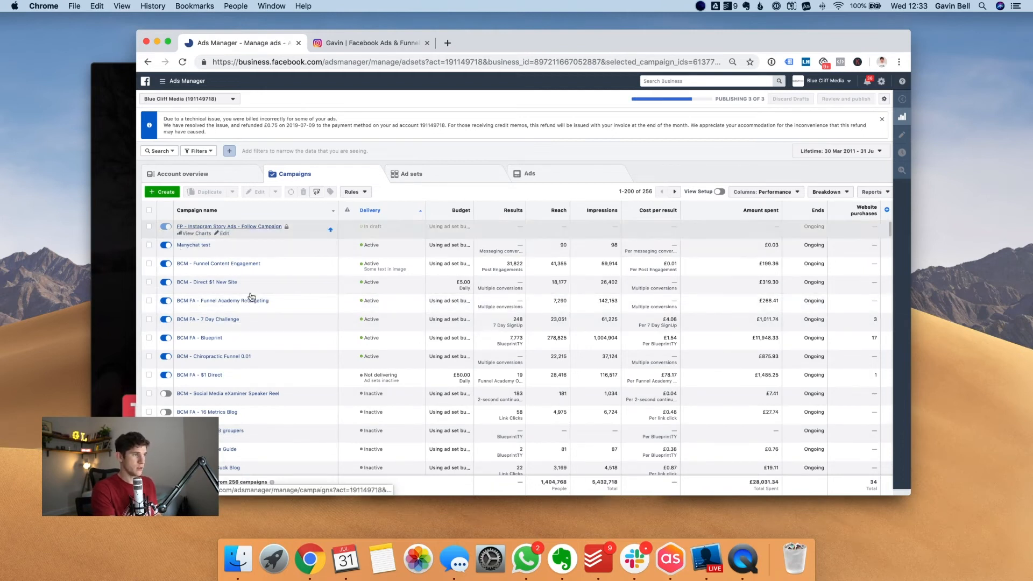
pyautogui.click(235, 237)
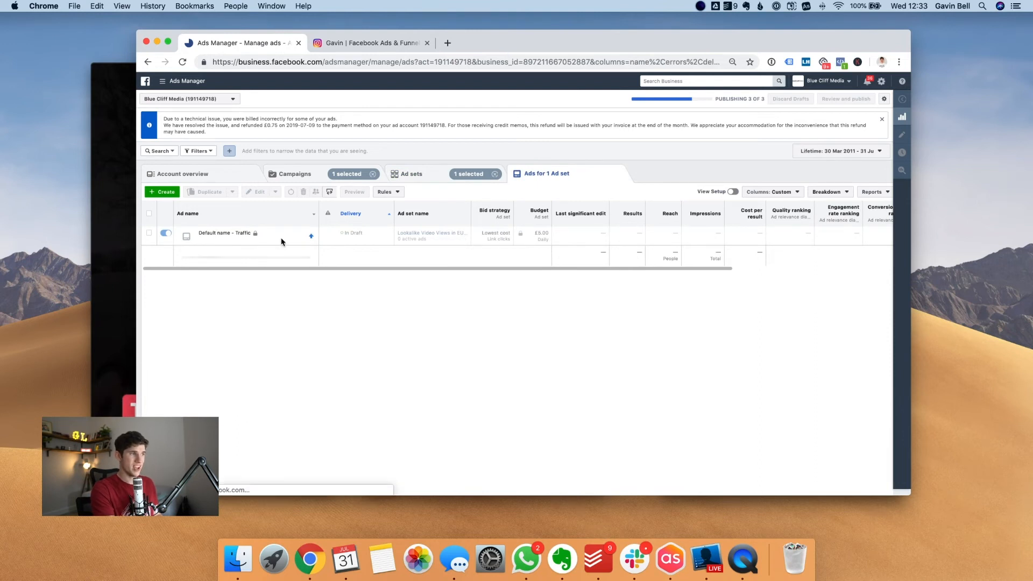
pyautogui.click(307, 240)
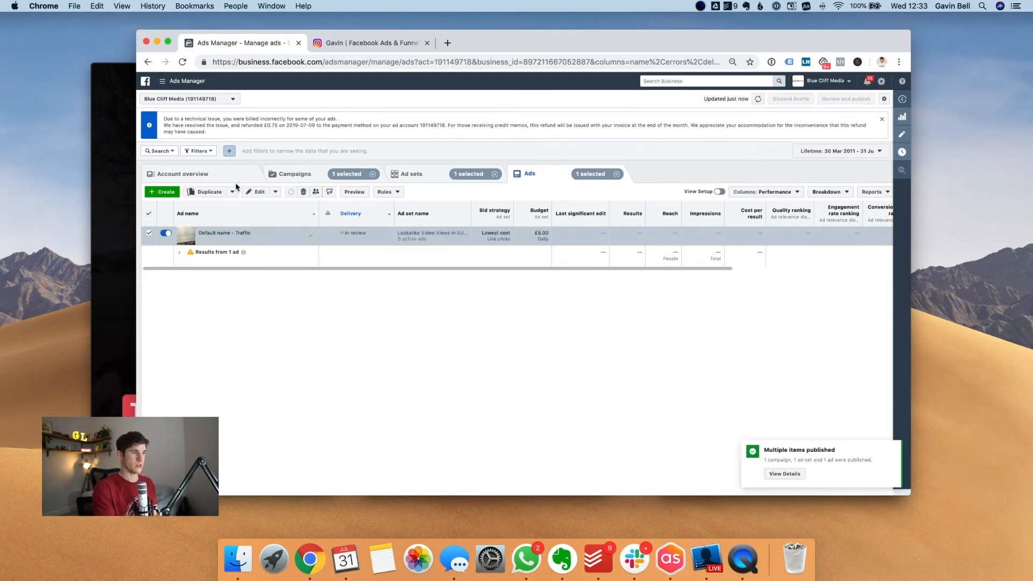
pyautogui.click(205, 191)
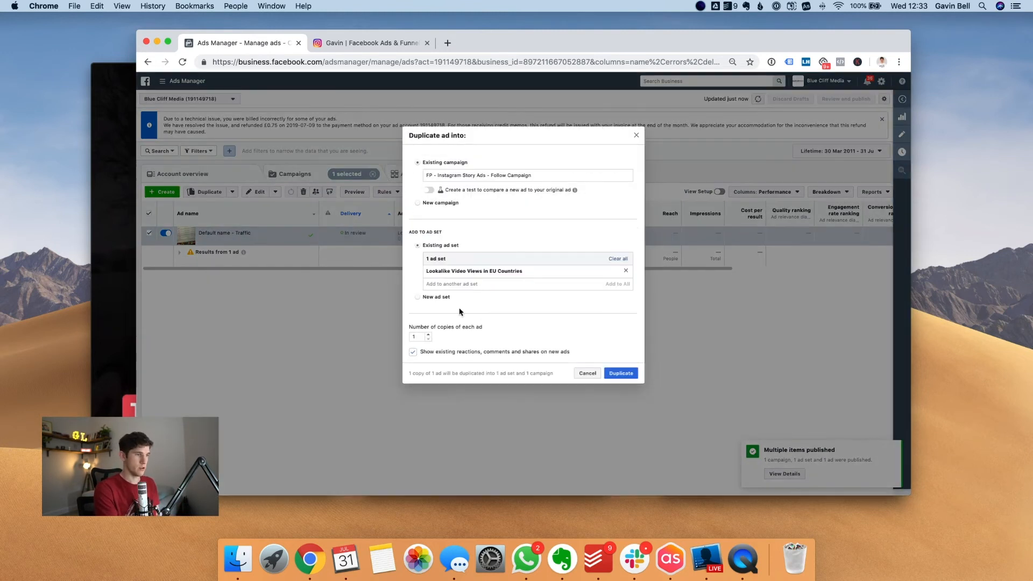
pyautogui.click(428, 335)
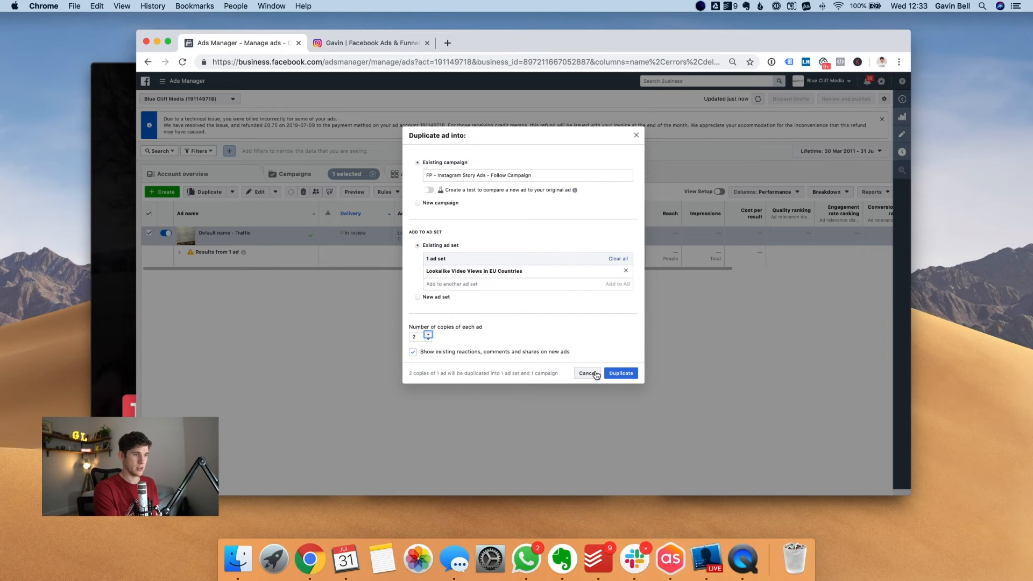
pyautogui.click(621, 373)
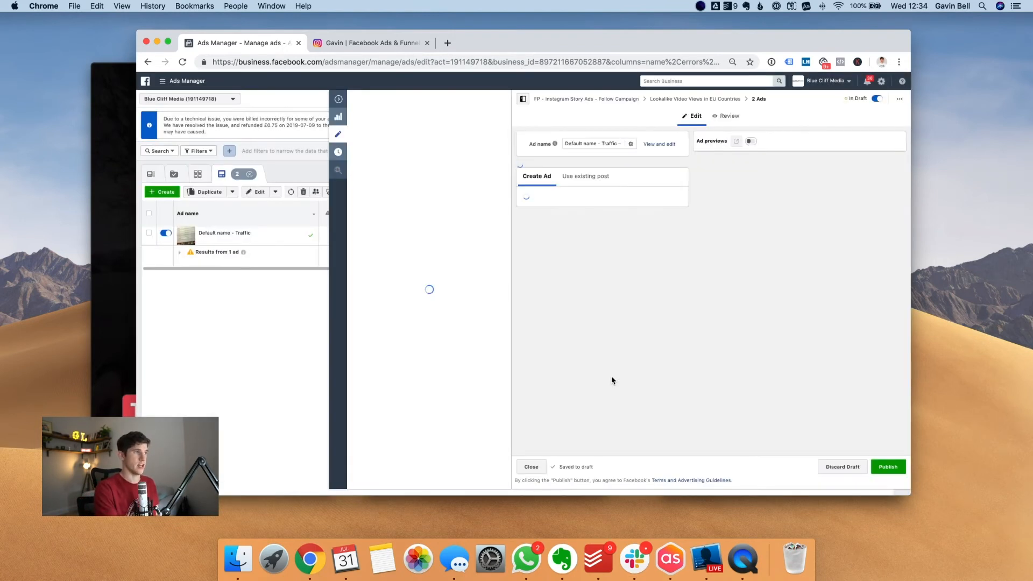
# Step: Edit only the second duplicated ad and replace its Instagram Stories video by uploading Ad 2.mp4
pyautogui.click(309, 254)
pyautogui.click(306, 253)
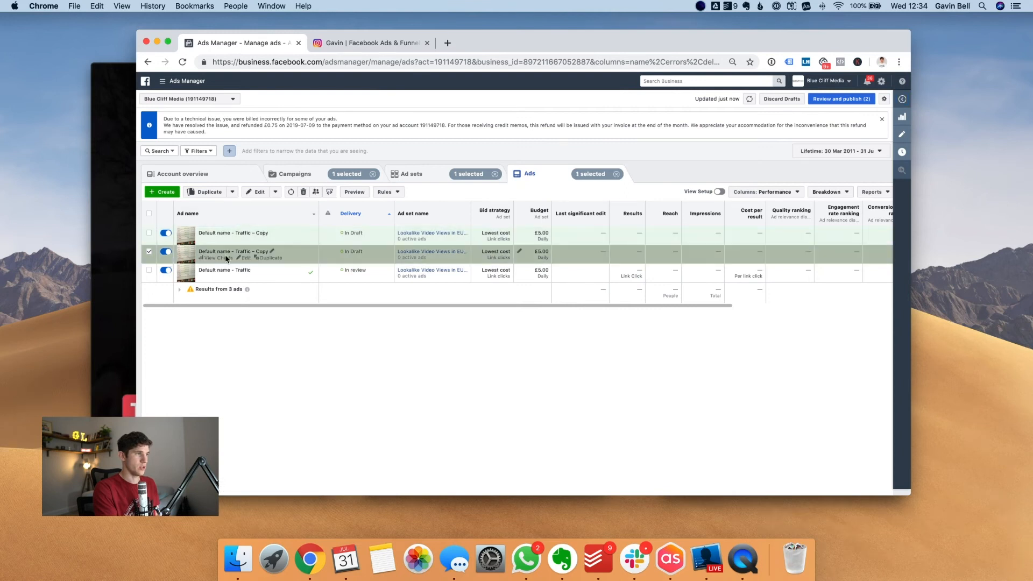
pyautogui.click(256, 191)
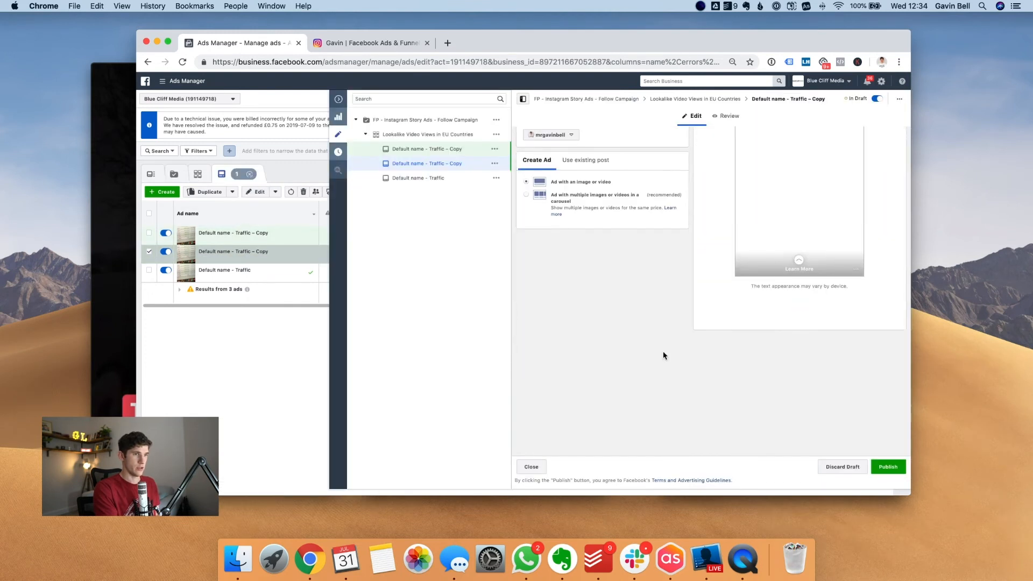
pyautogui.scroll(-4, 663, 353)
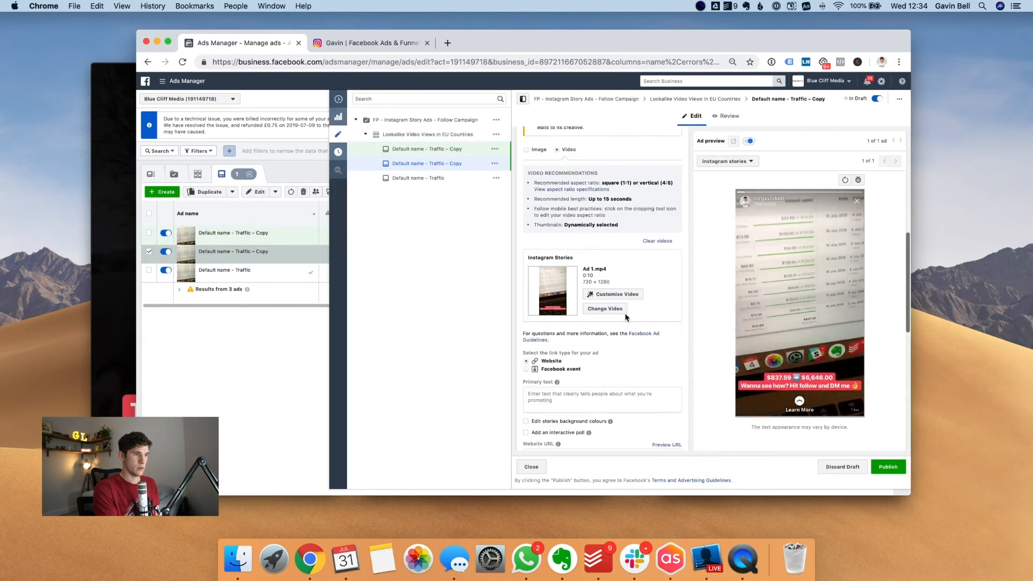
pyautogui.click(612, 313)
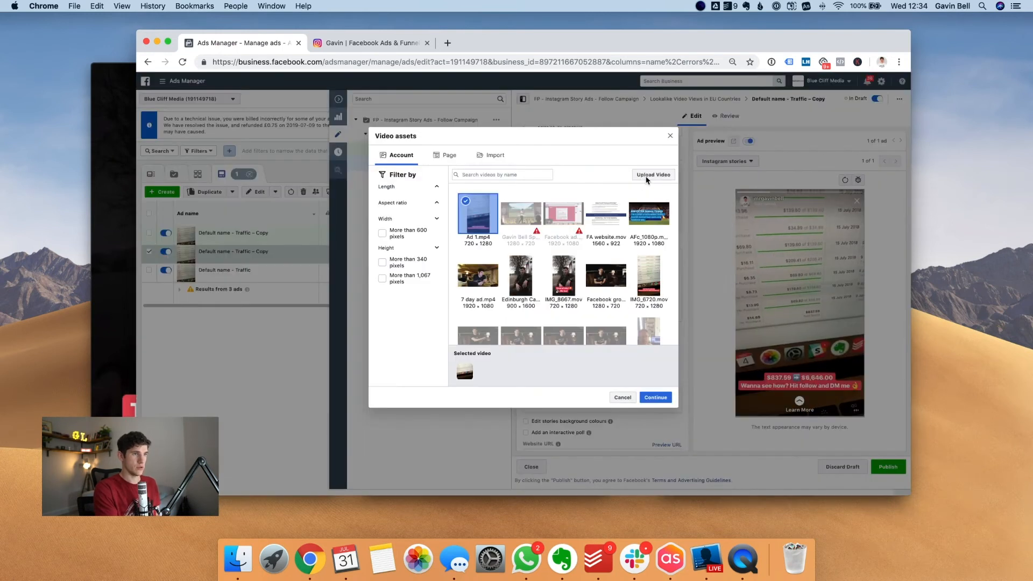
pyautogui.click(647, 177)
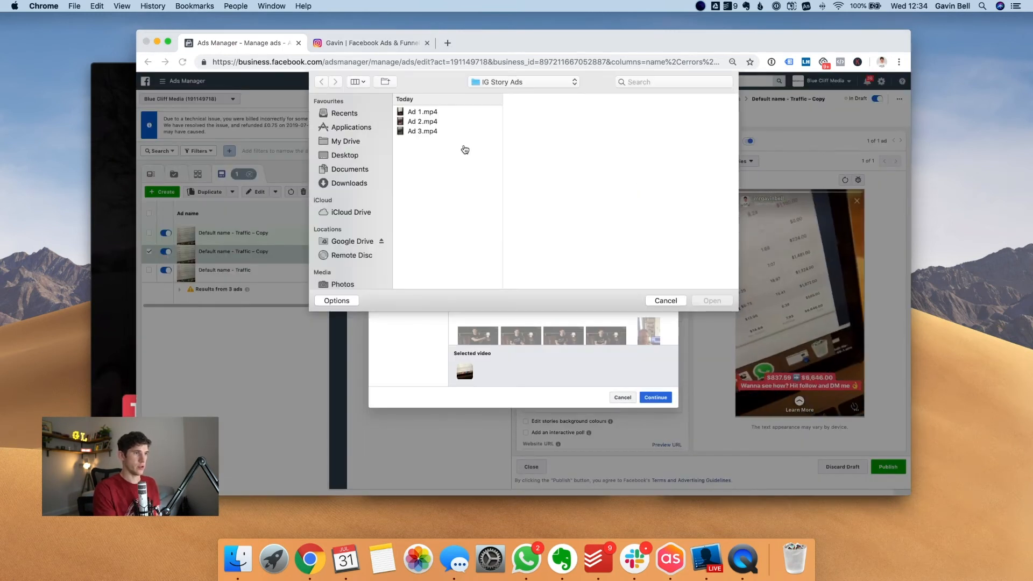
pyautogui.click(430, 113)
pyautogui.doubleClick(425, 121)
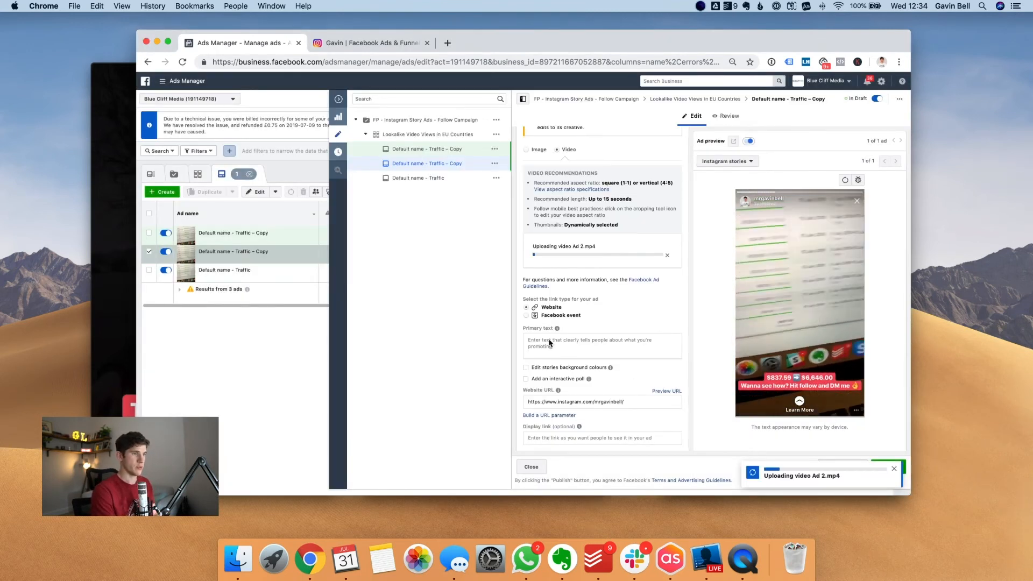
# Step: Rename the edited copy as Ad 2 and the original ad as Ad 1
pyautogui.scroll(8, 582, 152)
pyautogui.tripleClick(582, 140)
pyautogui.write('Ad 2')
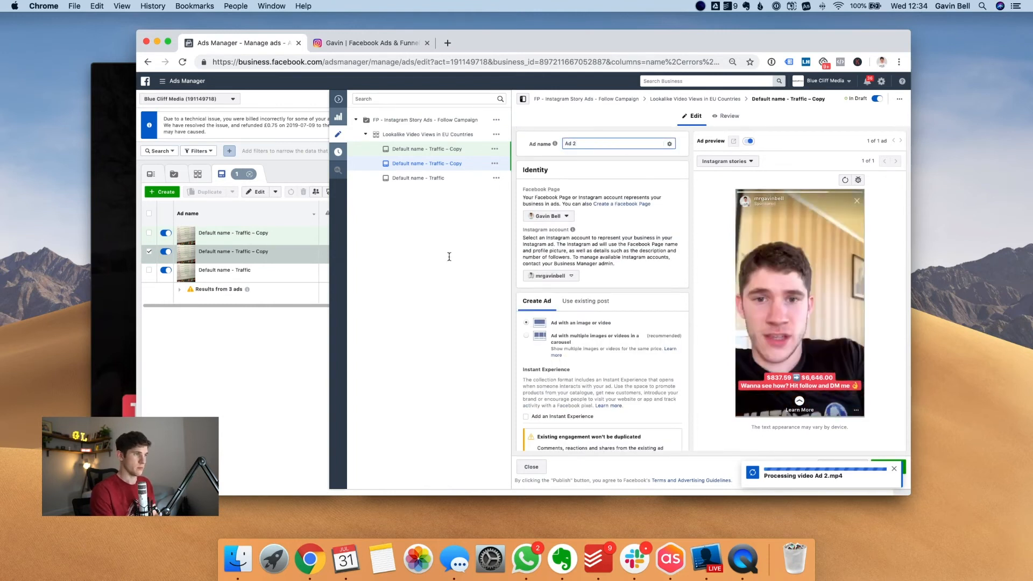
pyautogui.click(314, 273)
pyautogui.tripleClick(601, 144)
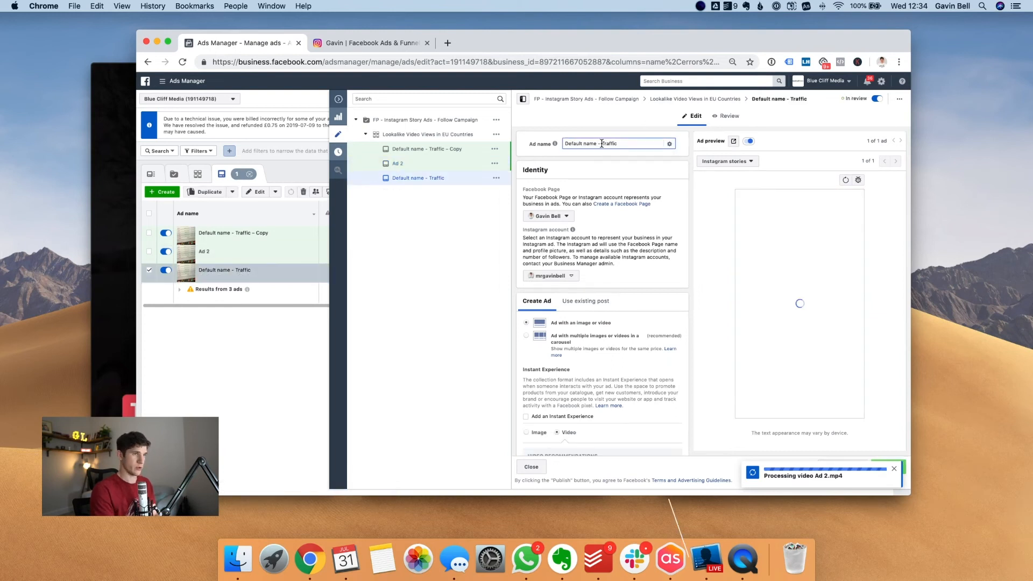
pyautogui.write('Ad 1')
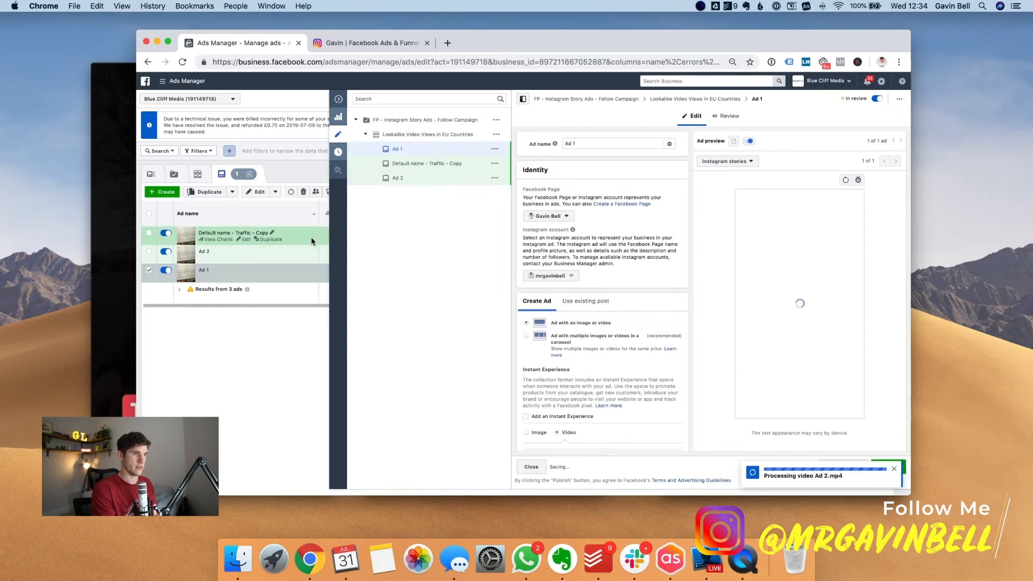
# Step: Rename the remaining copy as Ad 3 and replace its video by uploading Ad 3.mp4
pyautogui.tripleClick(596, 146)
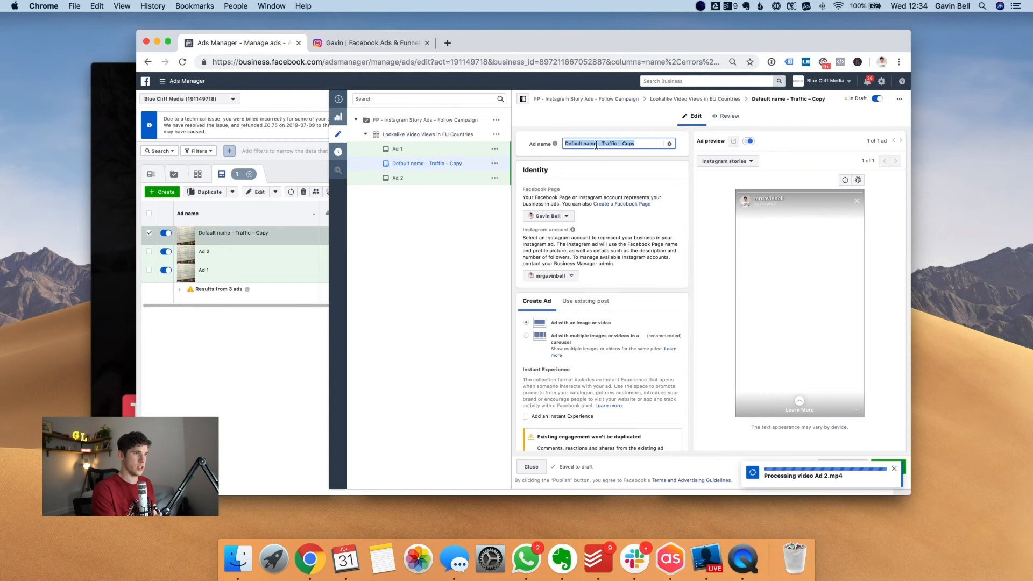
pyautogui.write('Ad 3')
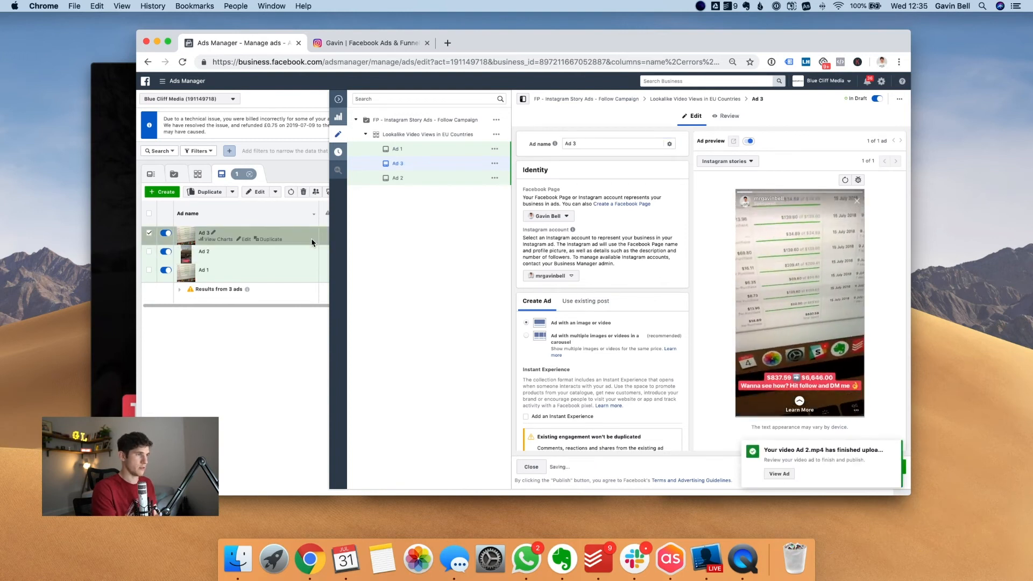
pyautogui.scroll(-5, 632, 371)
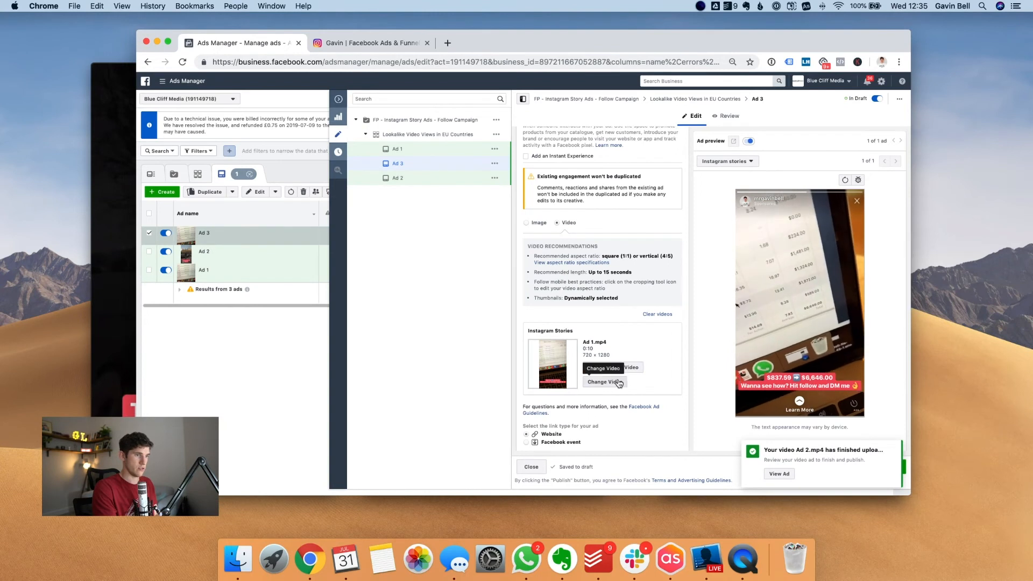
pyautogui.click(606, 382)
pyautogui.click(648, 171)
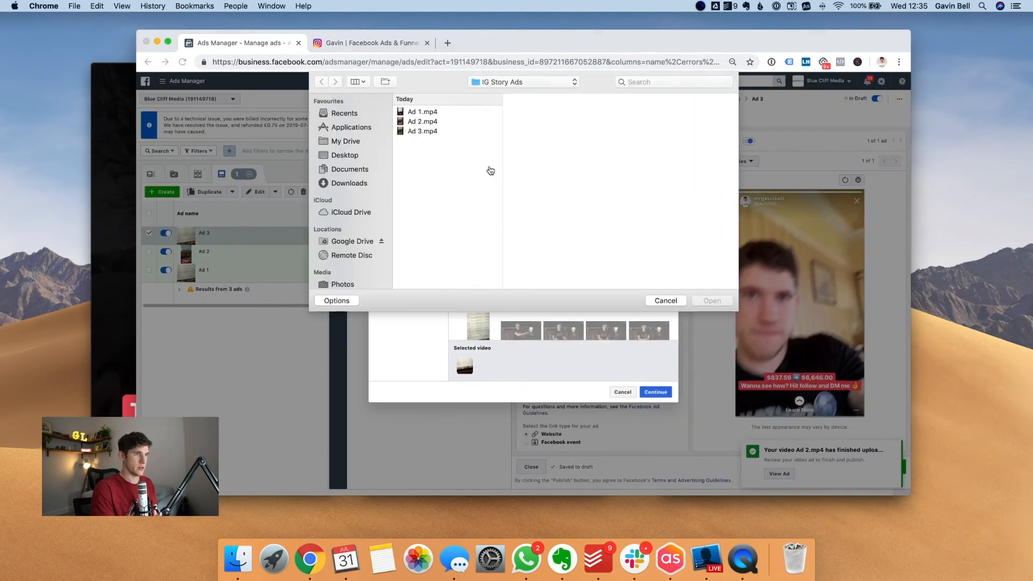
pyautogui.doubleClick(446, 134)
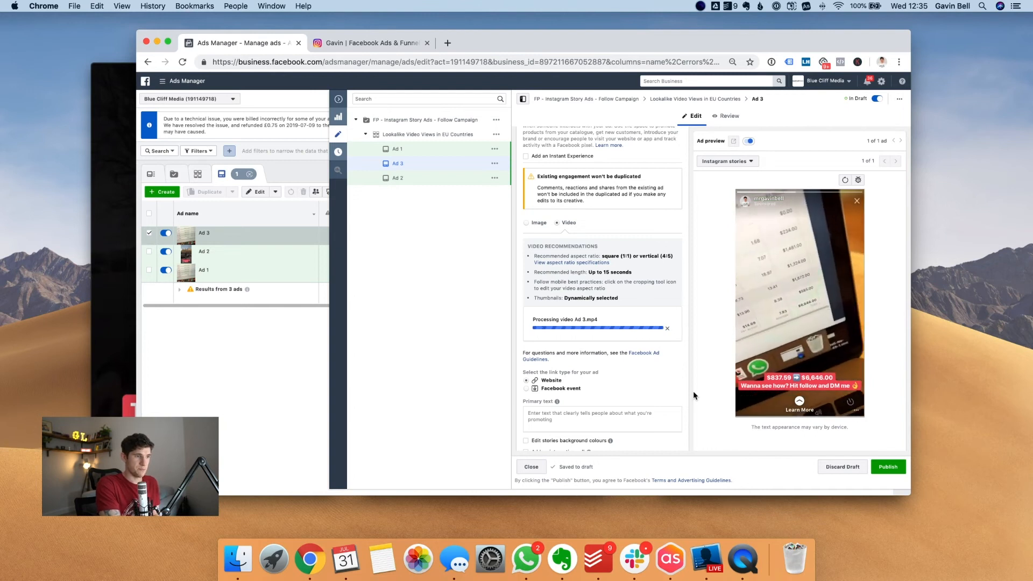
# Step: Enter "Tired of seeing this? Me too!" as the primary text of Ad 3
pyautogui.scroll(-5, 636, 387)
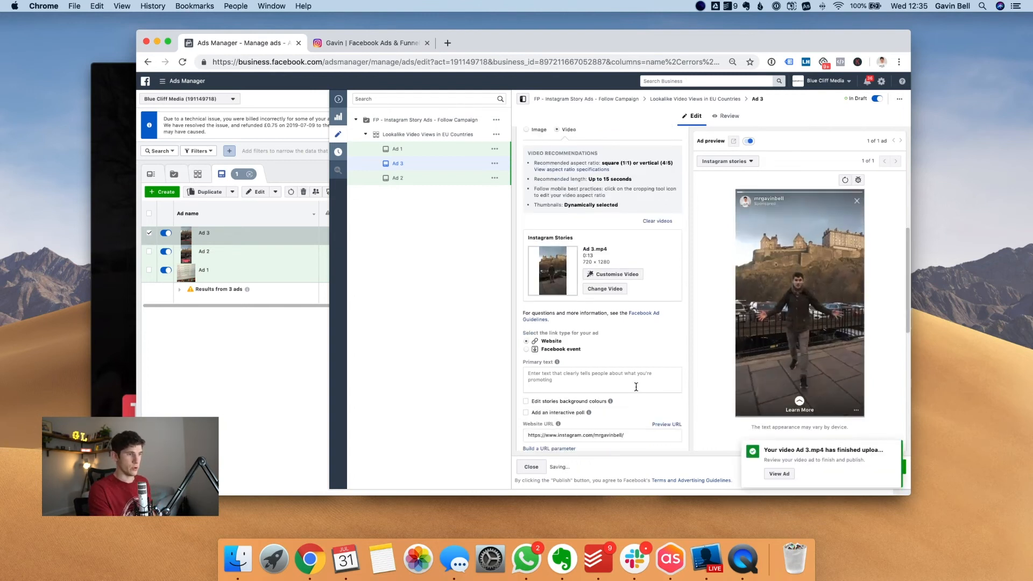
pyautogui.click(636, 386)
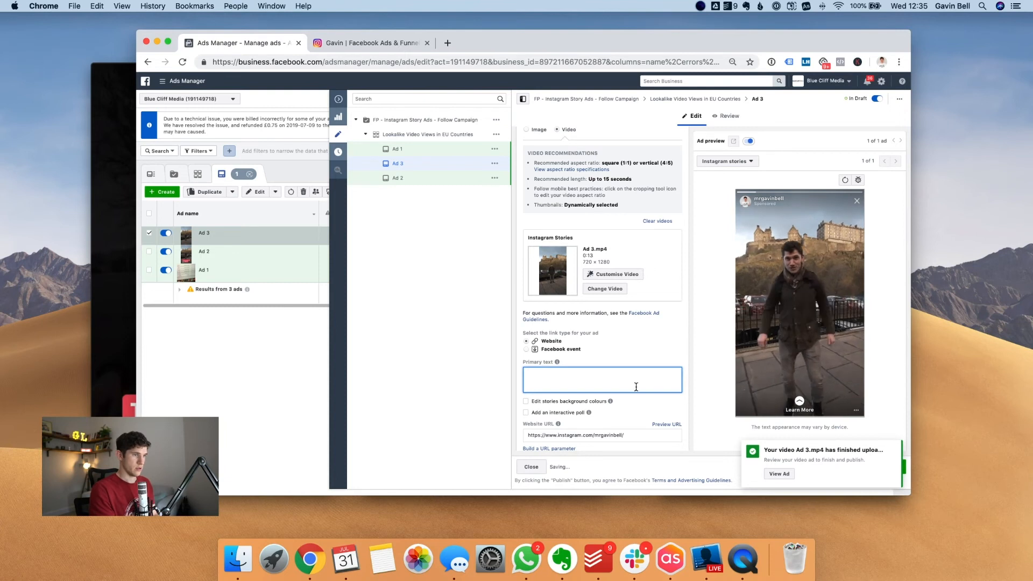
pyautogui.write('Tired of seein')
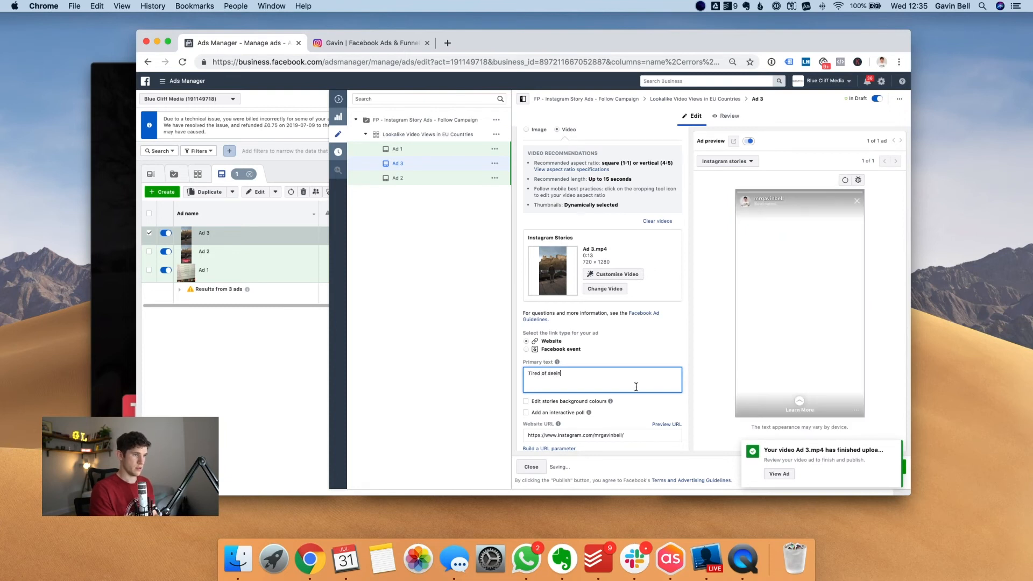
pyautogui.write('g this? Me too!')
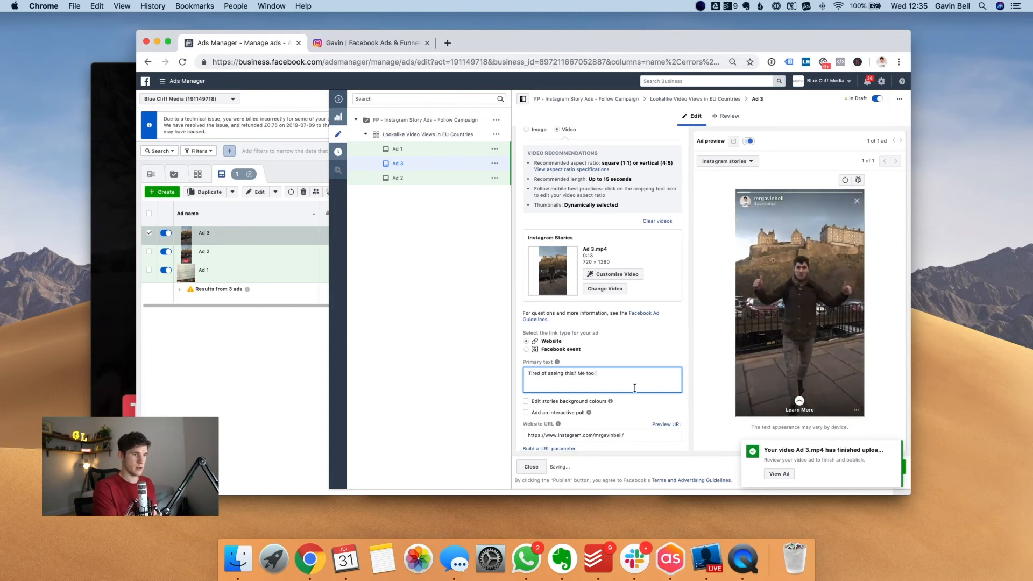
pyautogui.click(691, 359)
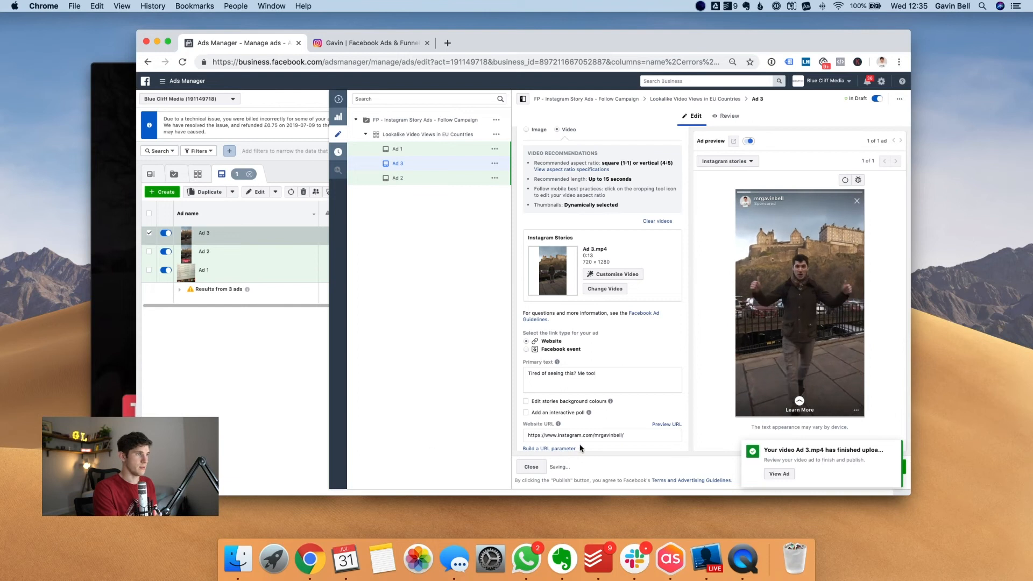
# Step: Close the ad editor, then review and publish the draft changes to Ad 1, Ad 2 and Ad 3
pyautogui.click(344, 100)
pyautogui.click(831, 100)
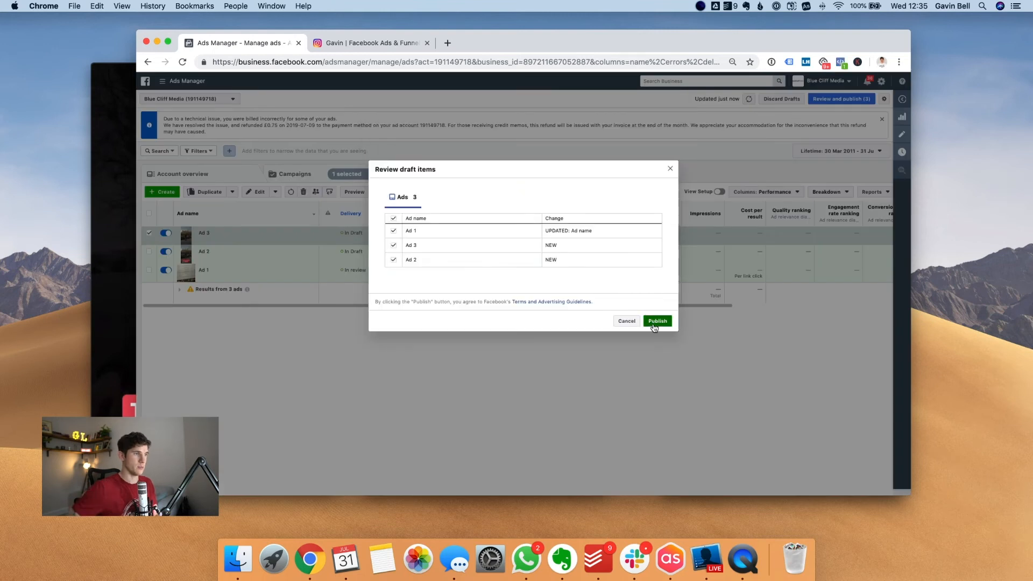
pyautogui.click(654, 322)
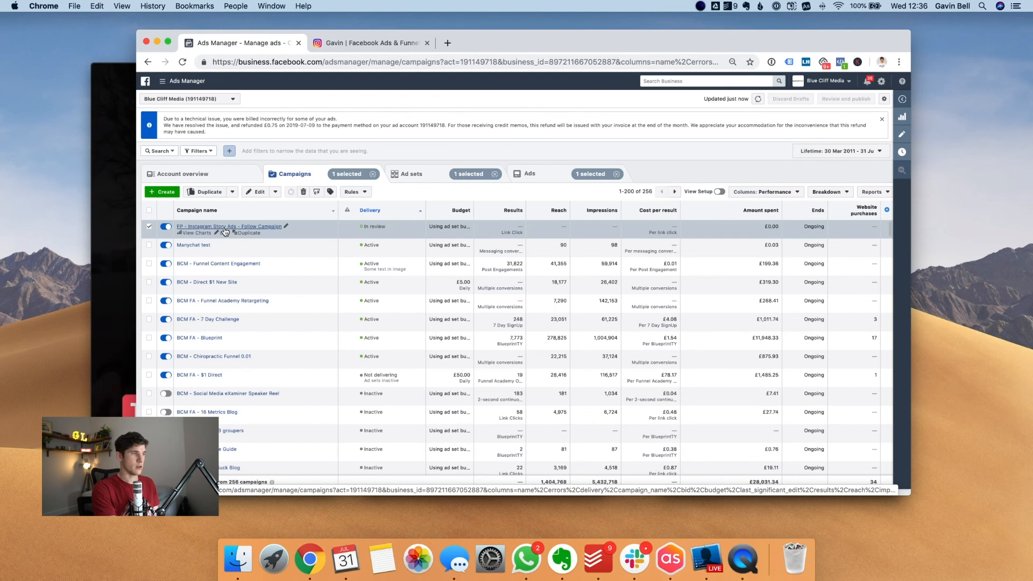
# Step: Look through the new campaign's ad set and its three ads, and return to the ad set list
pyautogui.click(225, 228)
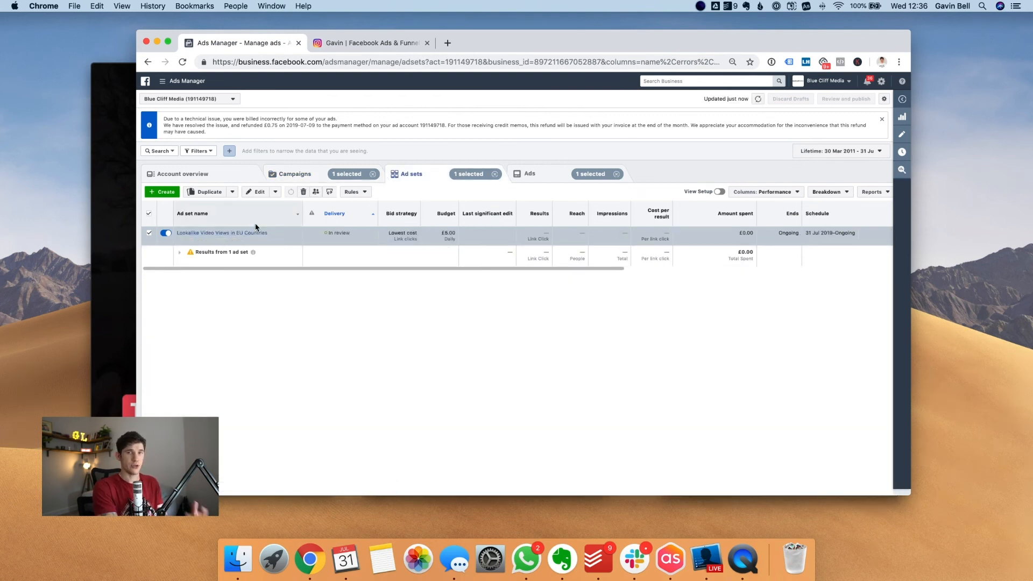
pyautogui.click(254, 234)
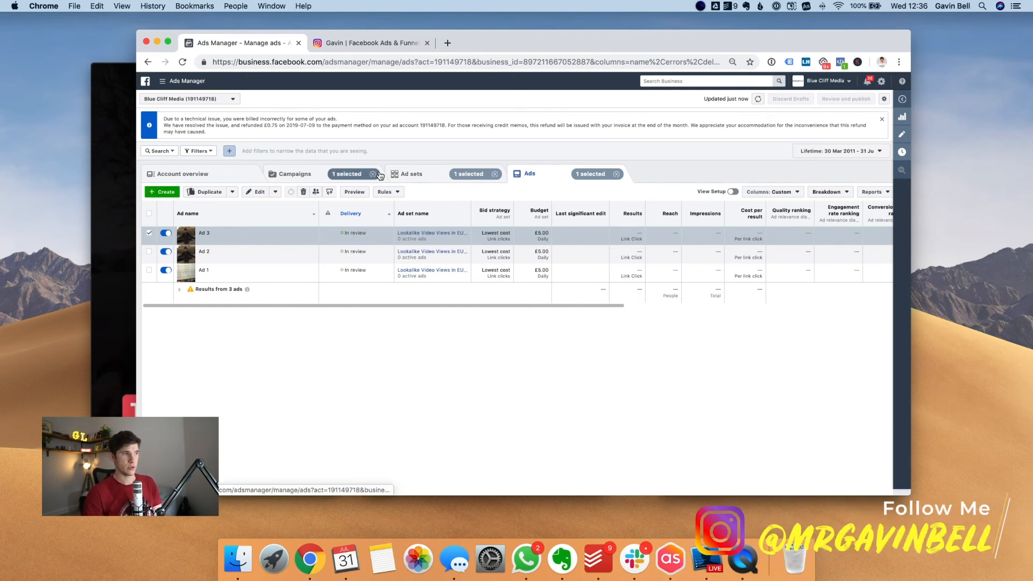
pyautogui.click(415, 174)
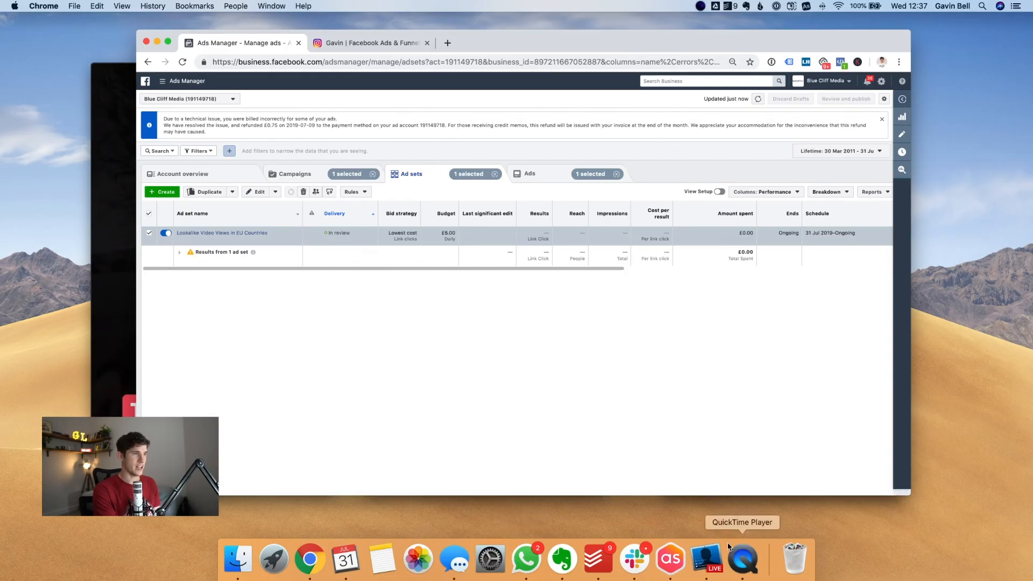
pyautogui.click(706, 560)
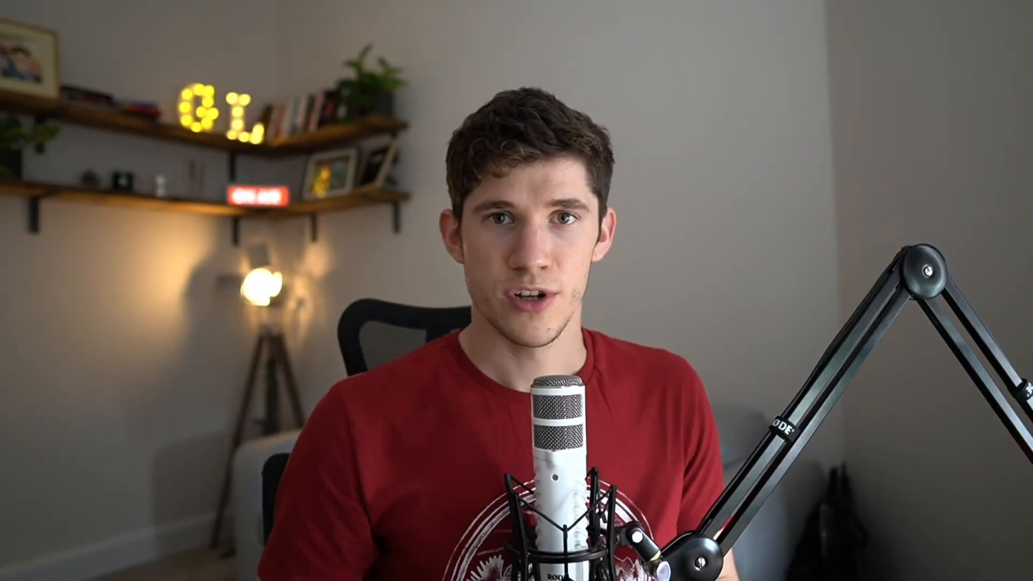